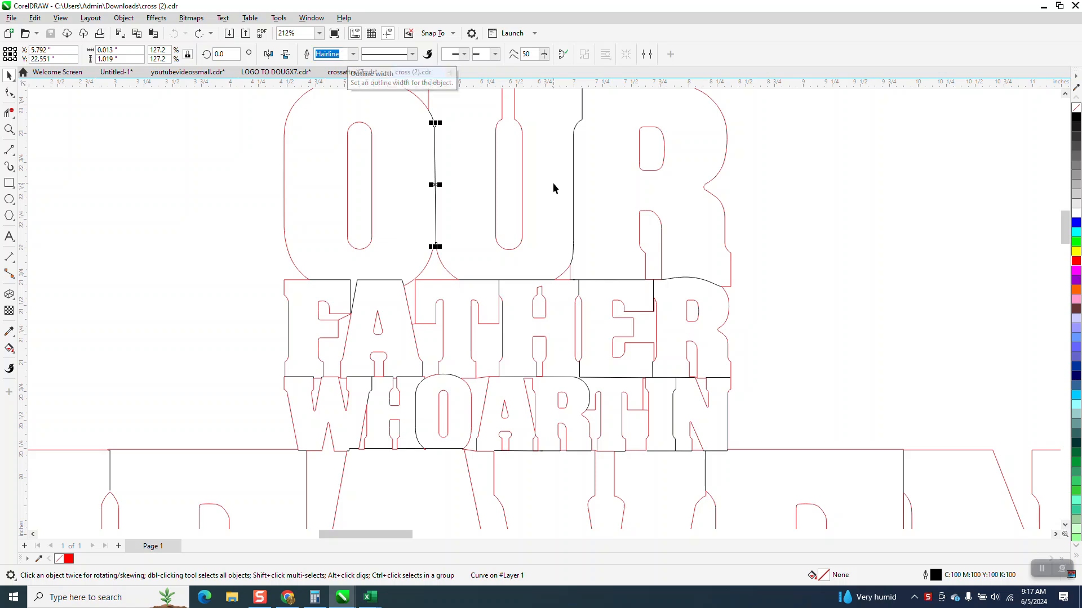
# Examine the black connecting line between the U and R of OUR, along with the whole cross design
pyautogui.click(572, 181)
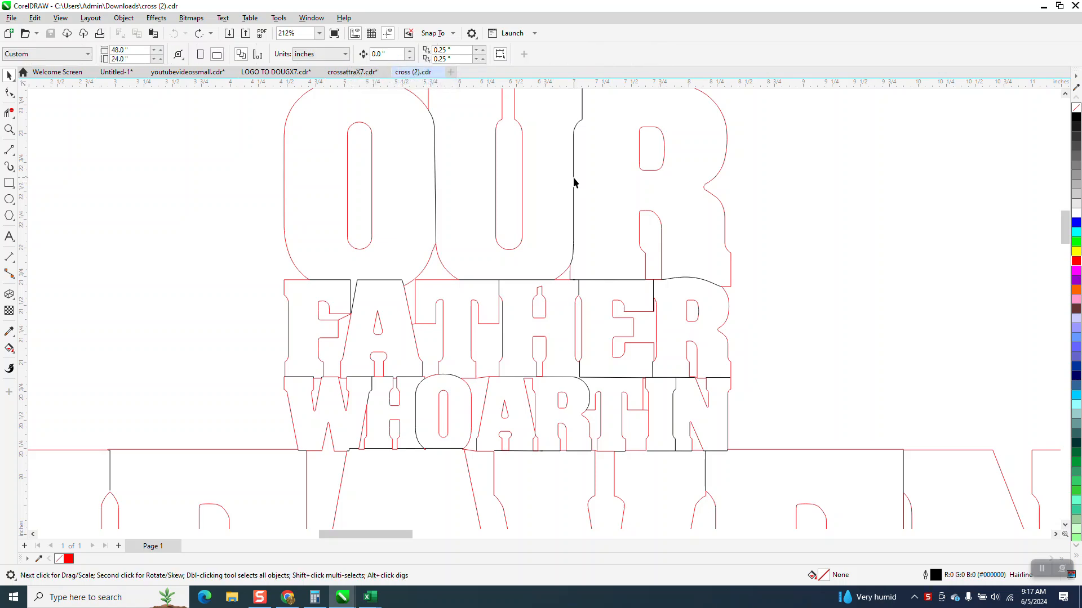
pyautogui.click(573, 180)
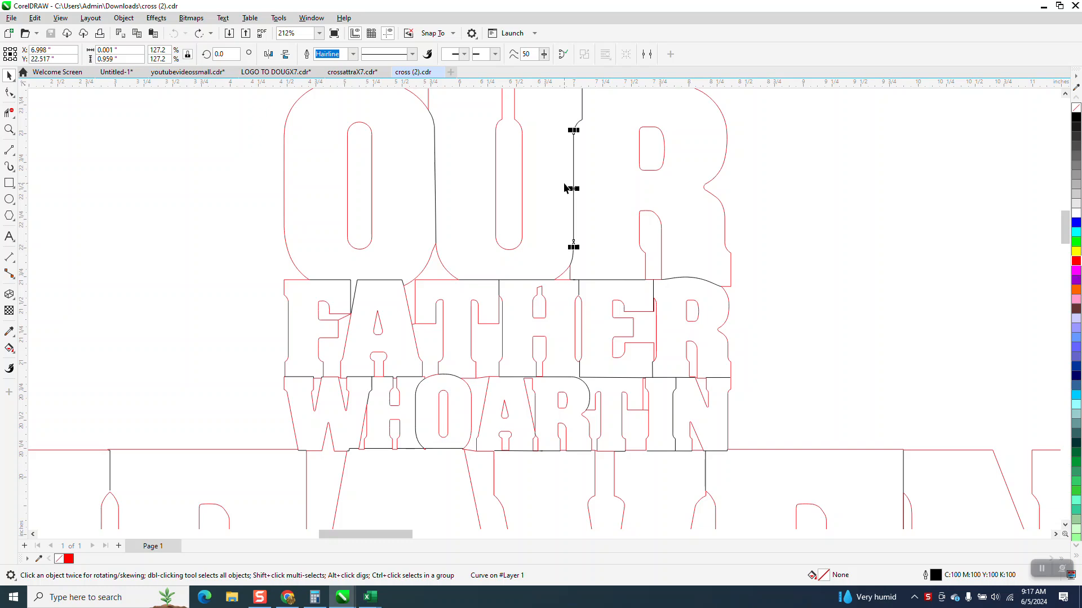
pyautogui.scroll(-2, 564, 188)
pyautogui.scroll(-2, 563, 188)
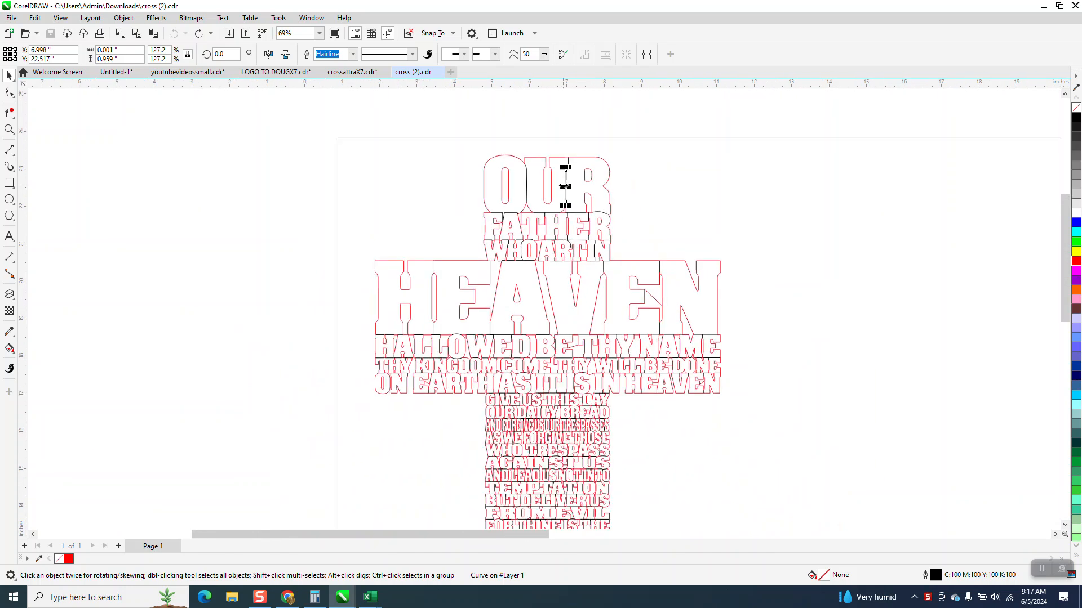
# Set both the horizontal and vertical duplicate distances to 0 inches
pyautogui.click(737, 249)
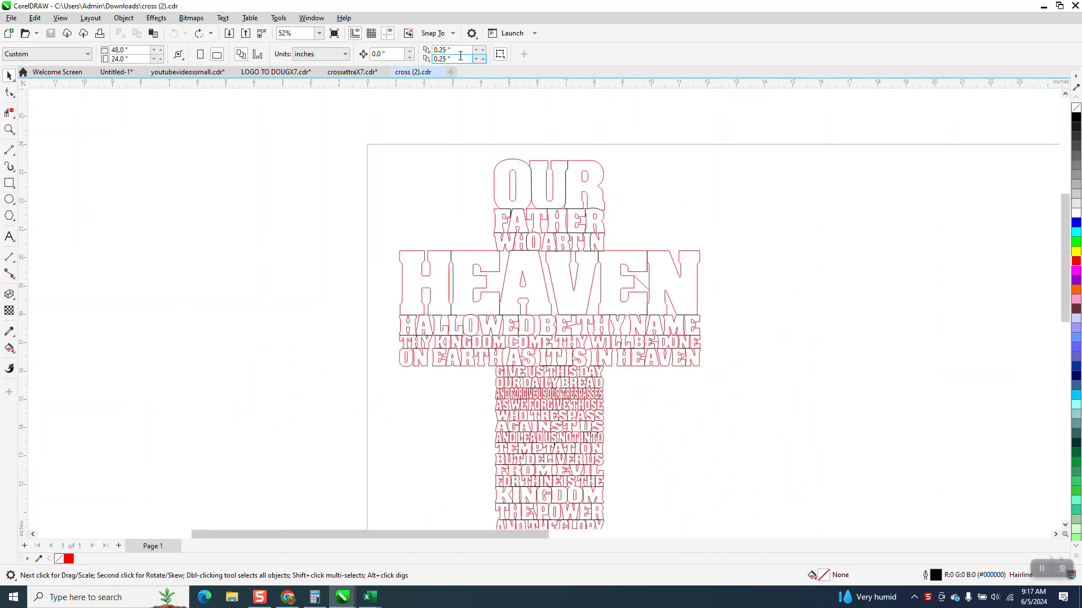
pyautogui.click(454, 52)
pyautogui.write('0')
pyautogui.press('Tab')
pyautogui.write('0')
pyautogui.press('Return')
# Set the nudge distance to 12 inches
pyautogui.click(389, 54)
pyautogui.doubleClick(389, 55)
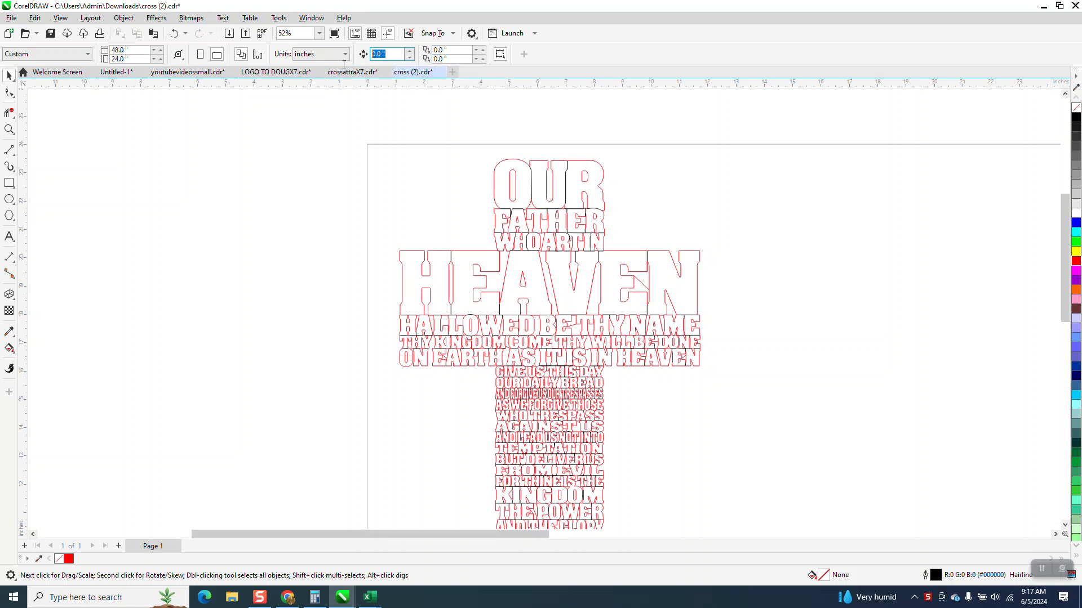
pyautogui.write('12')
# Find all objects matching the red curve at the outer edge of HEAVEN's N, and group them
pyautogui.click(696, 284)
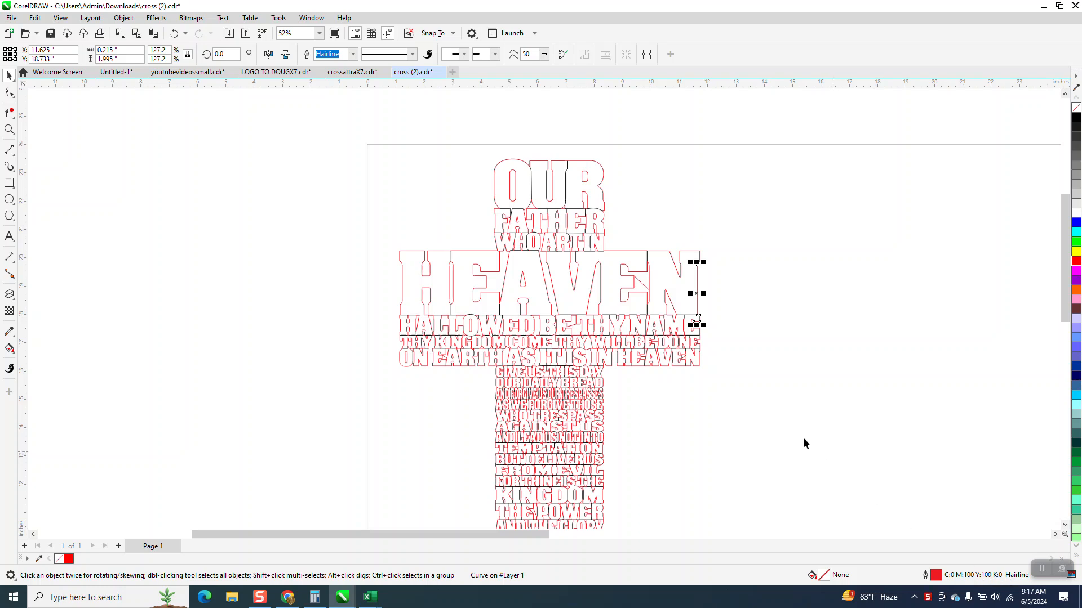
pyautogui.scroll(-1, 315, 184)
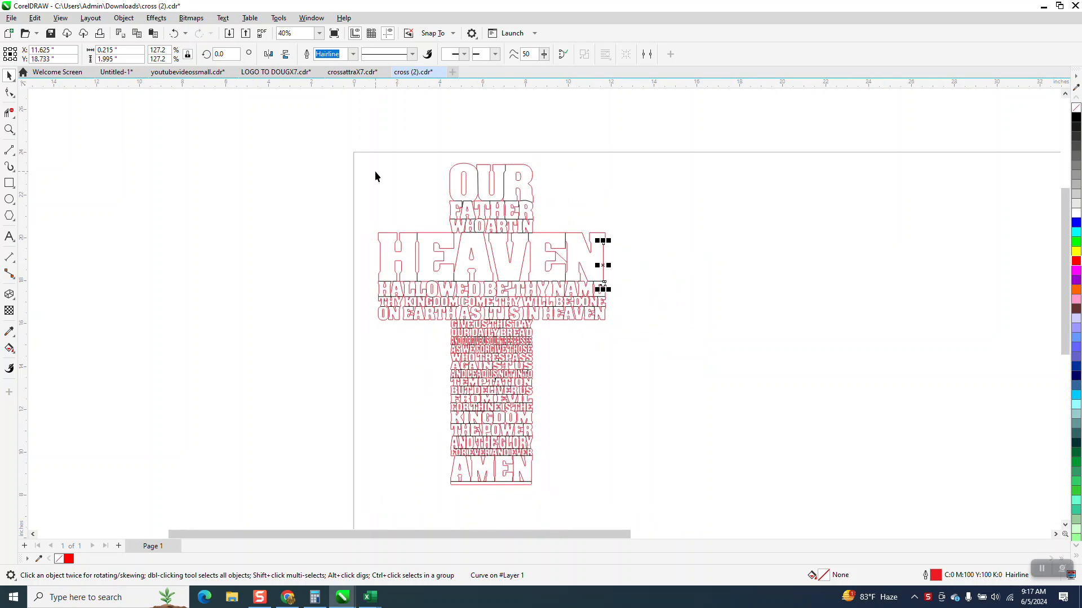
pyautogui.click(35, 19)
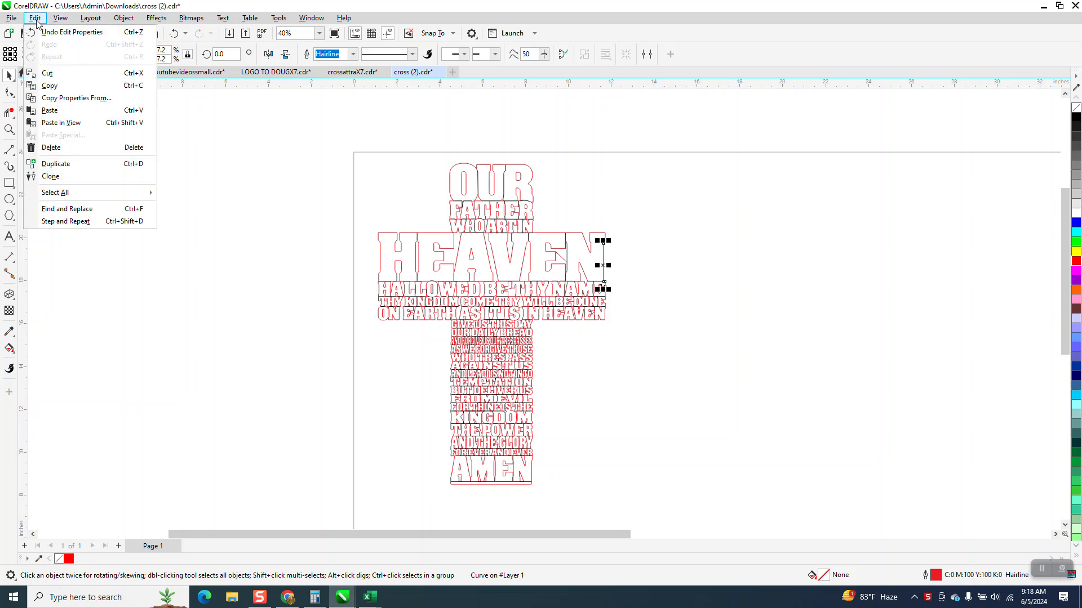
pyautogui.click(64, 209)
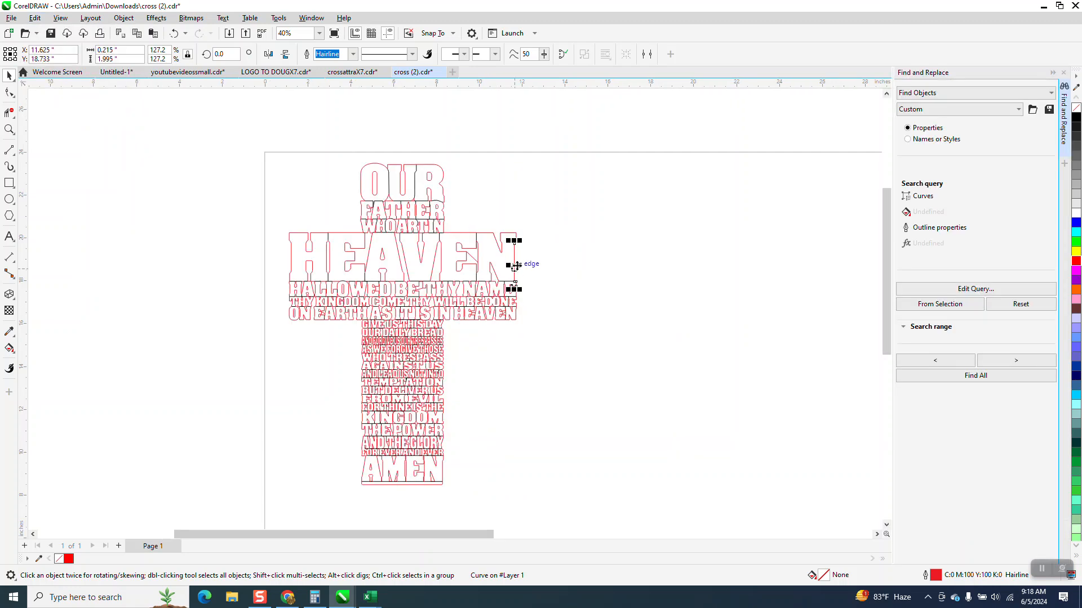
pyautogui.click(939, 307)
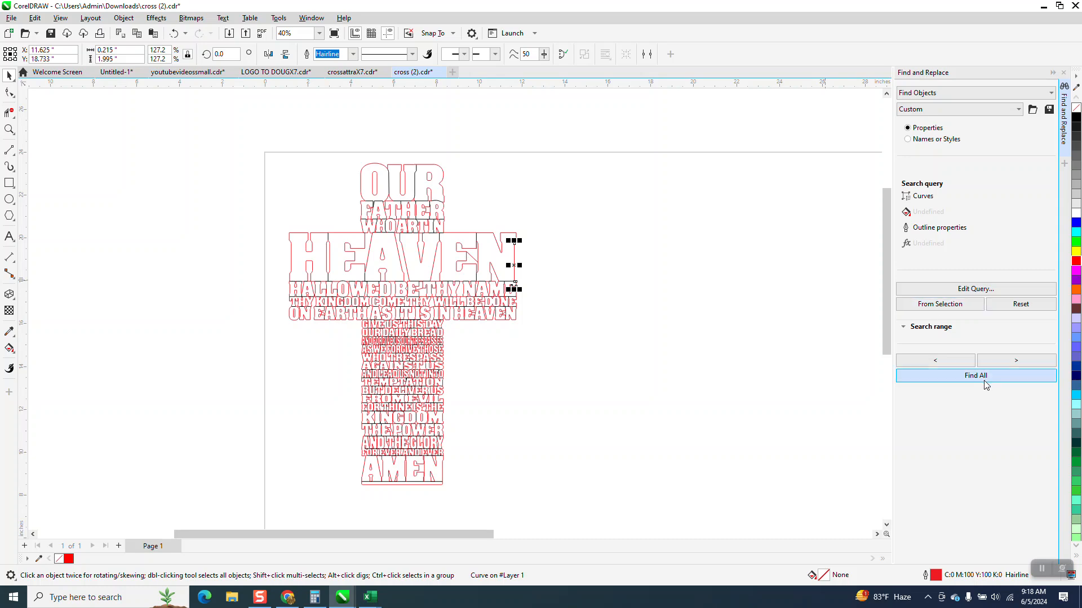
pyautogui.click(984, 384)
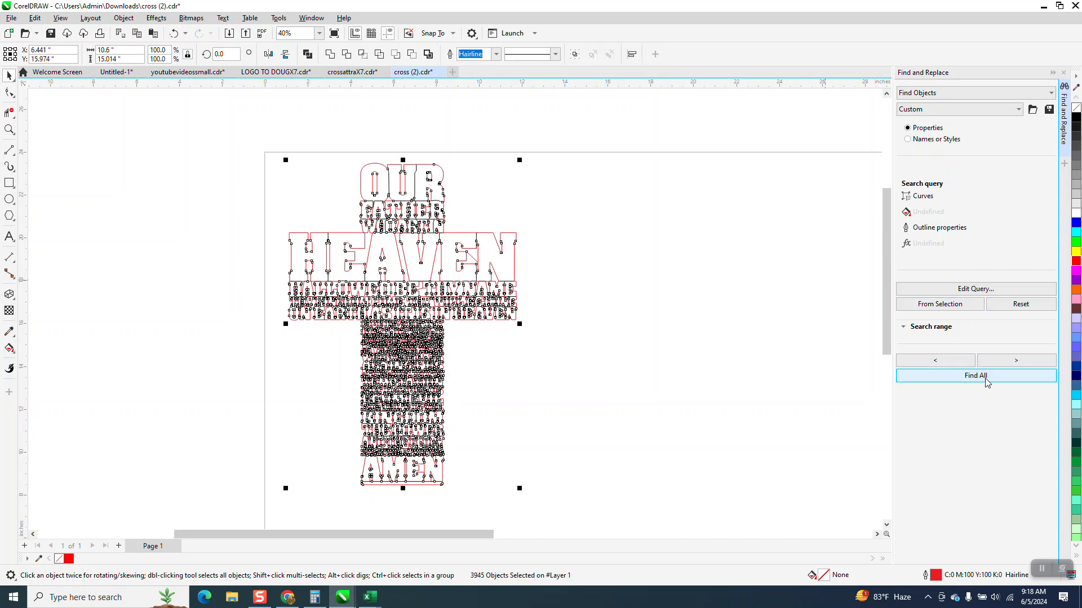
pyautogui.hotkey('ctrl', 'g')
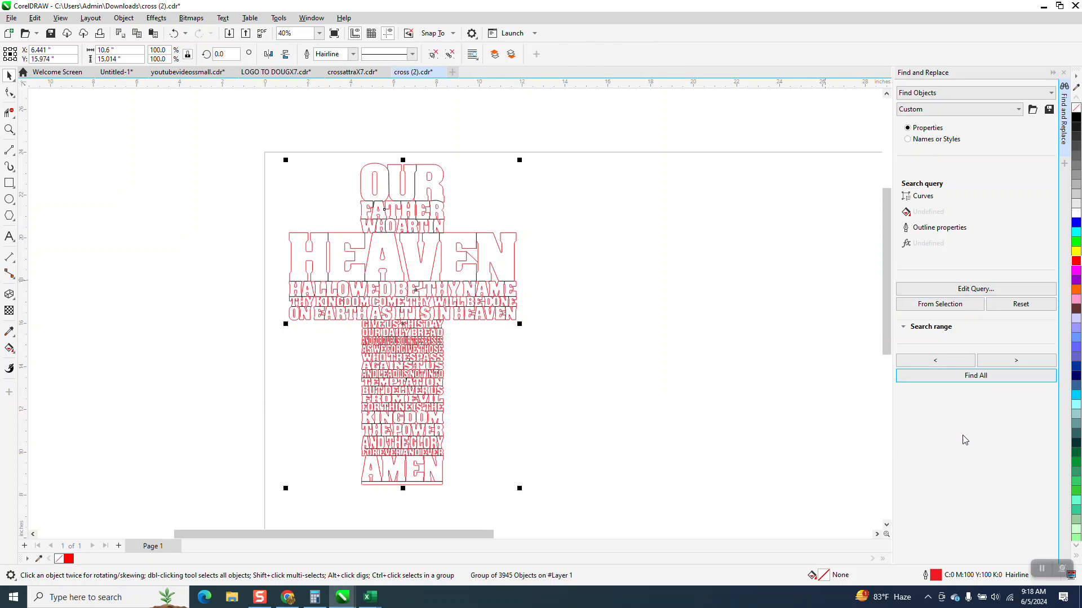
# Nudge the grouped red lettering 12 inches to the right, away from the black lines, and set its outline to pure red
pyautogui.click(699, 331)
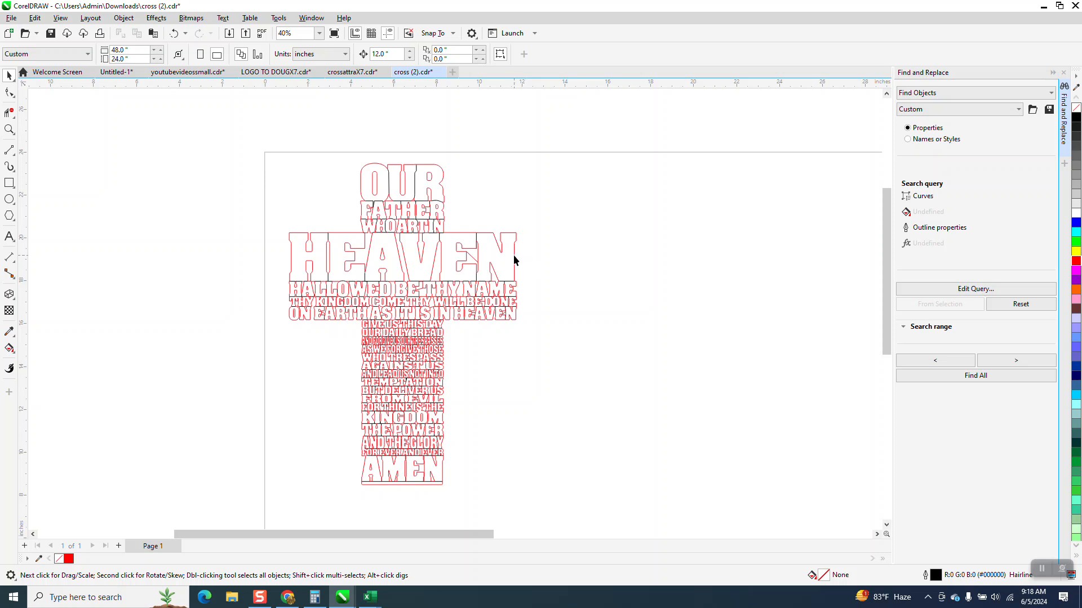
pyautogui.click(515, 259)
pyautogui.press('Right')
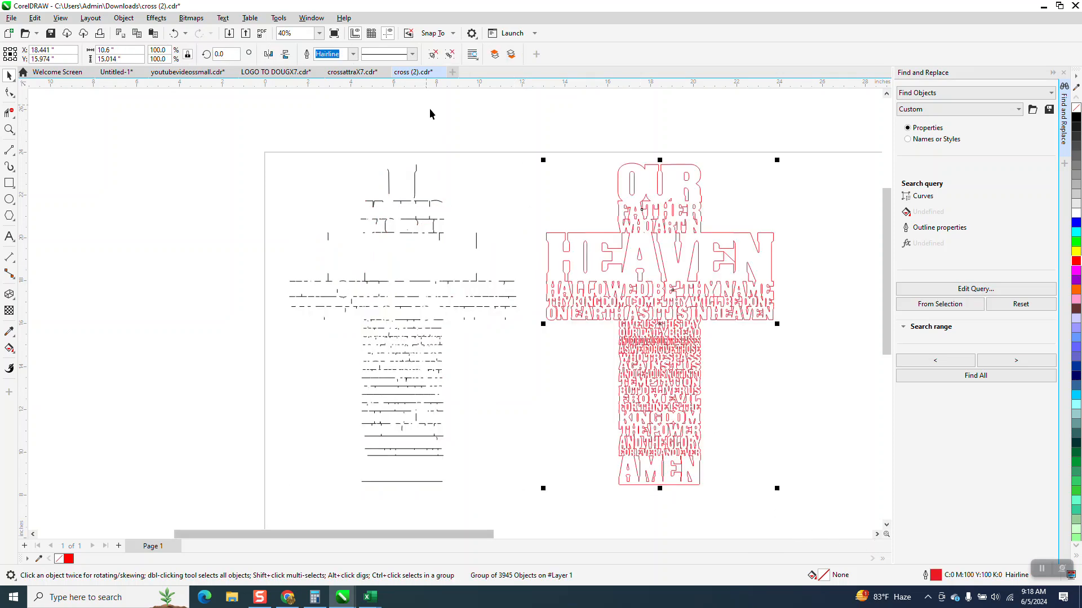
pyautogui.rightClick(1076, 262)
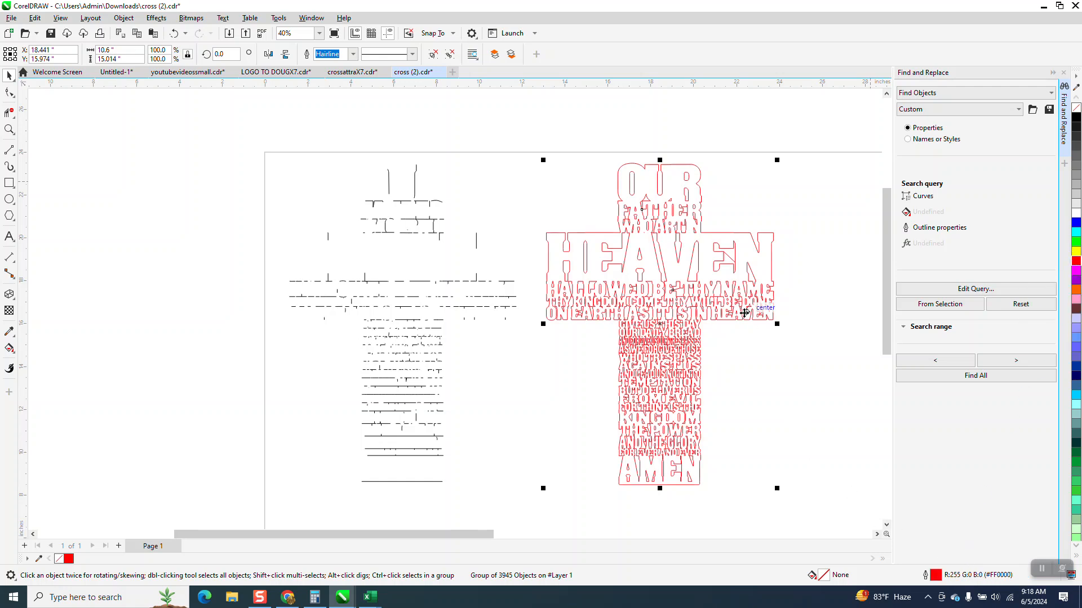
# Give all the remaining black line segments a 0.007 in outline width and group them
pyautogui.click(415, 187)
pyautogui.click(415, 185)
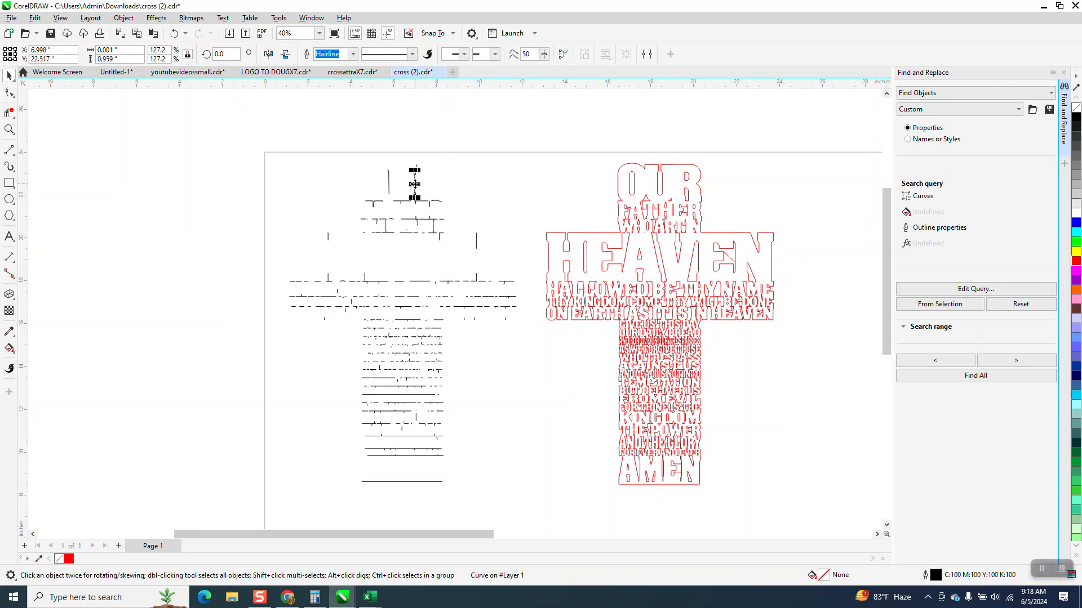
pyautogui.moveTo(276, 149); pyautogui.dragTo(383, 454)
pyautogui.moveTo(531, 502); pyautogui.dragTo(539, 506)
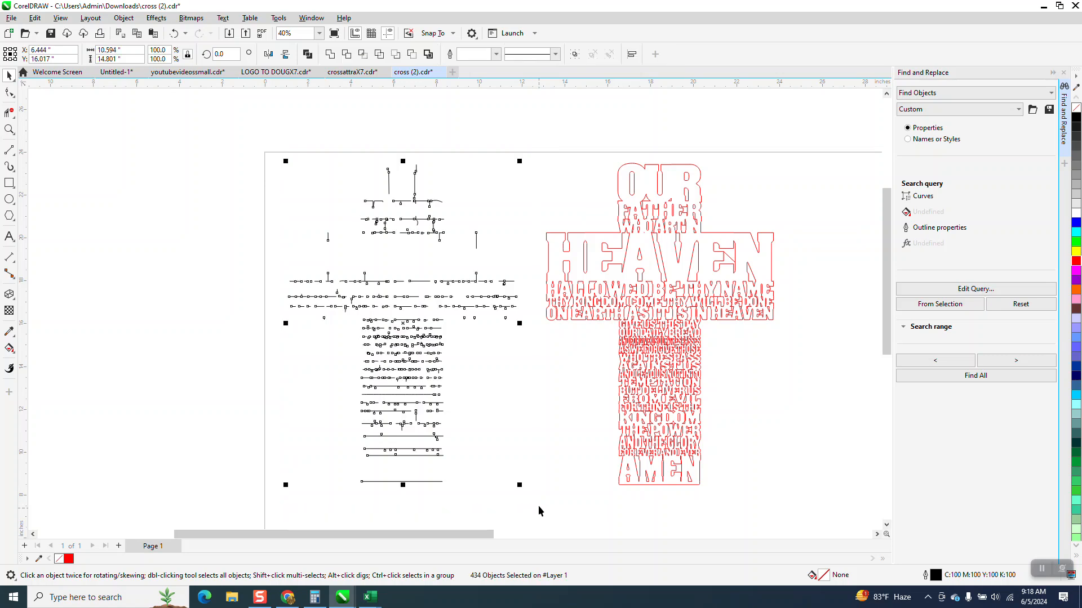
pyautogui.click(496, 56)
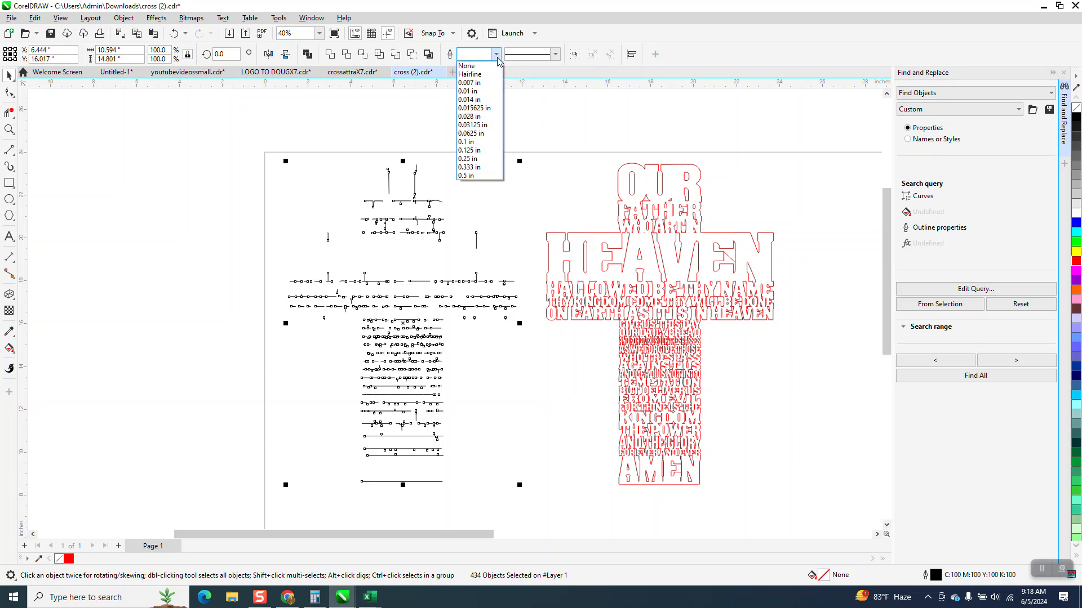
pyautogui.click(480, 83)
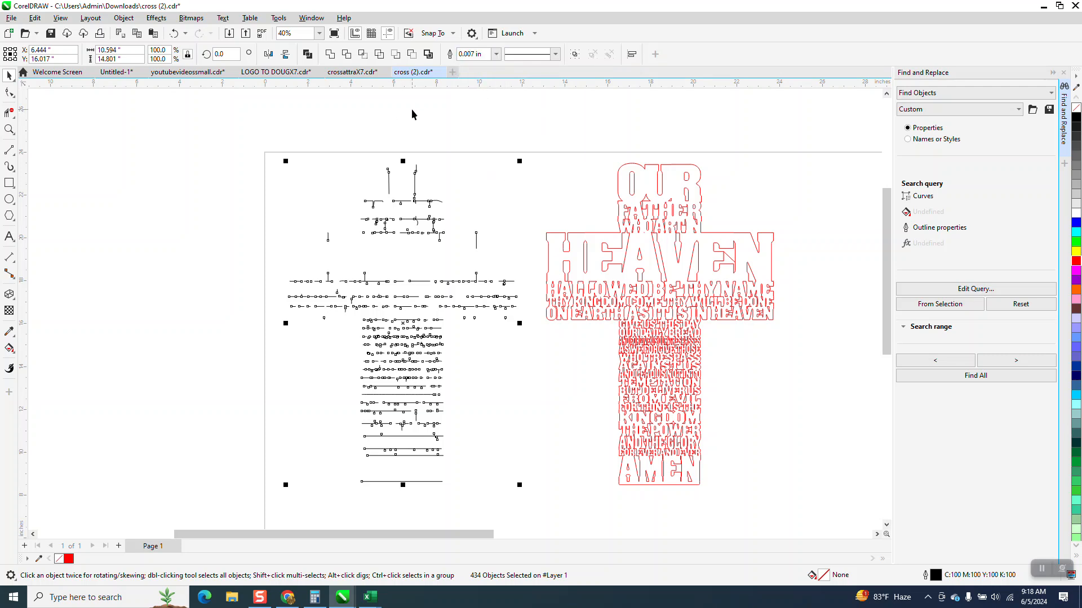
pyautogui.hotkey('ctrl', 'g')
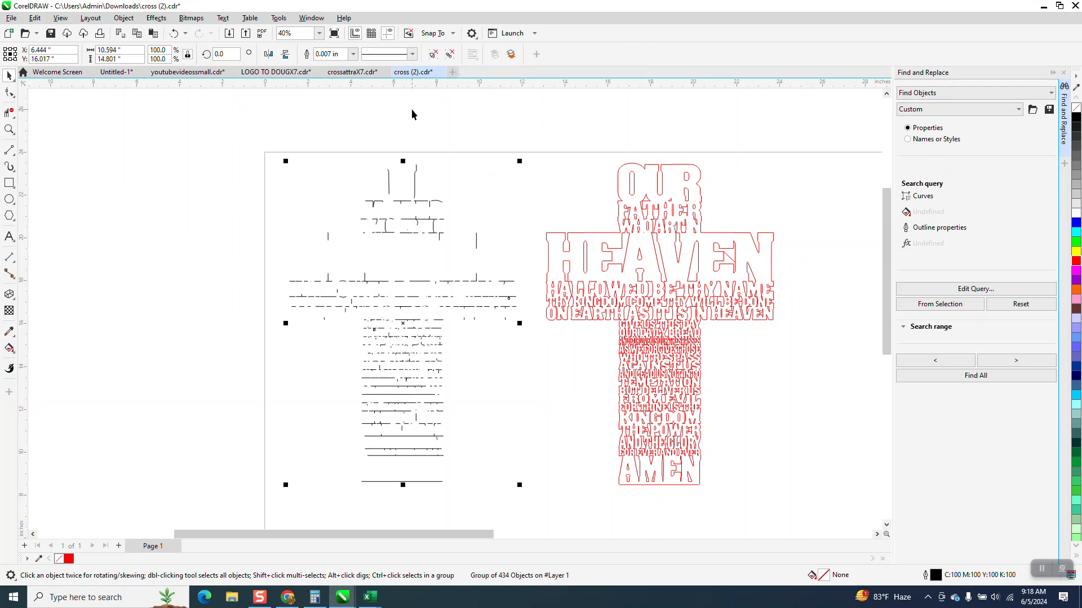
# Ungroup all objects in the red cross lettering
pyautogui.click(605, 233)
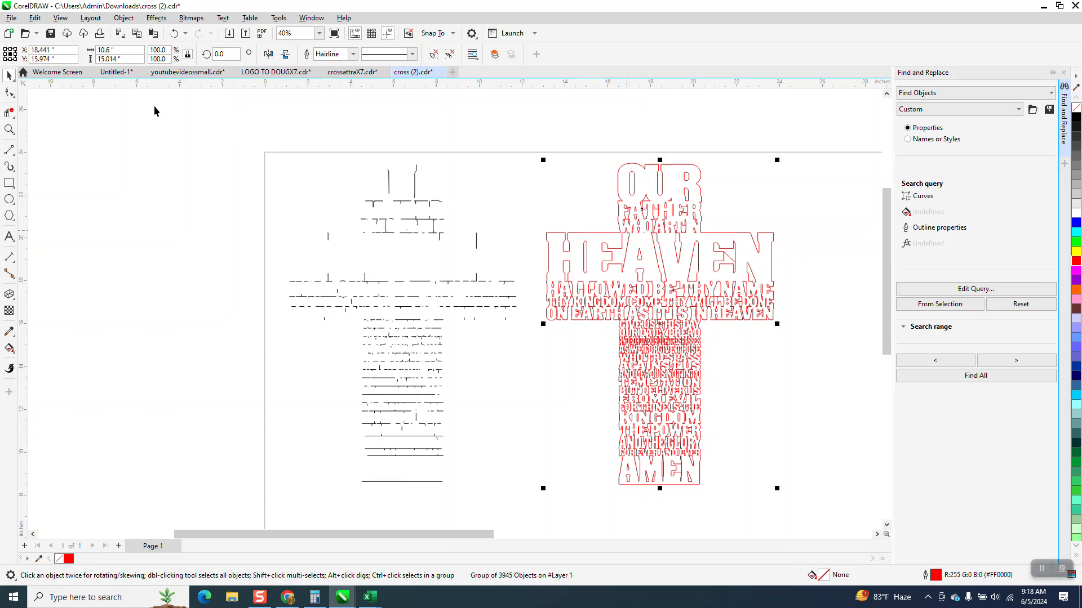
pyautogui.click(126, 18)
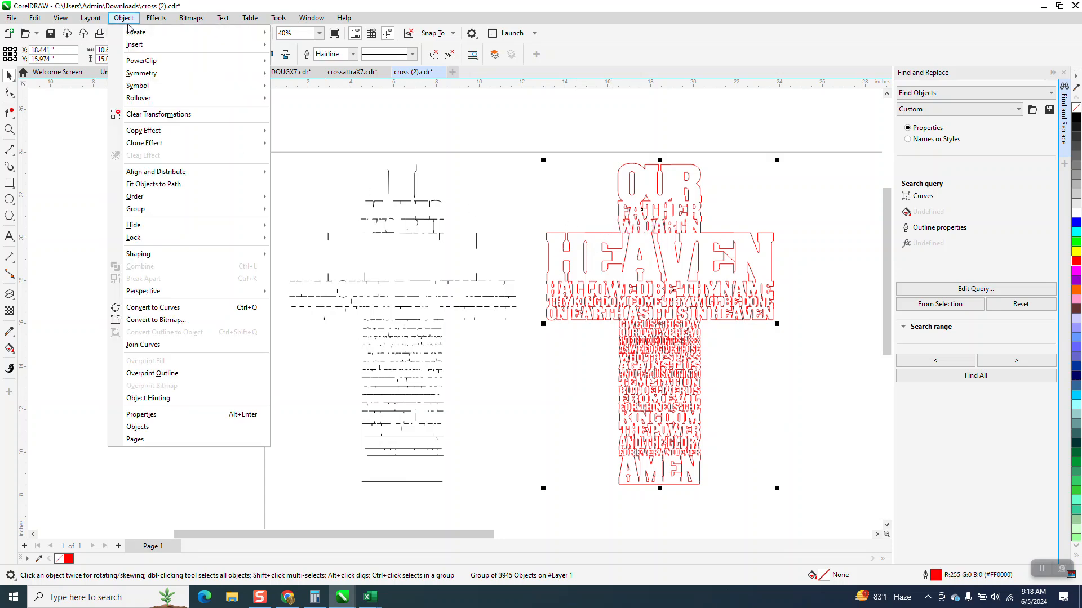
pyautogui.moveTo(140, 211)
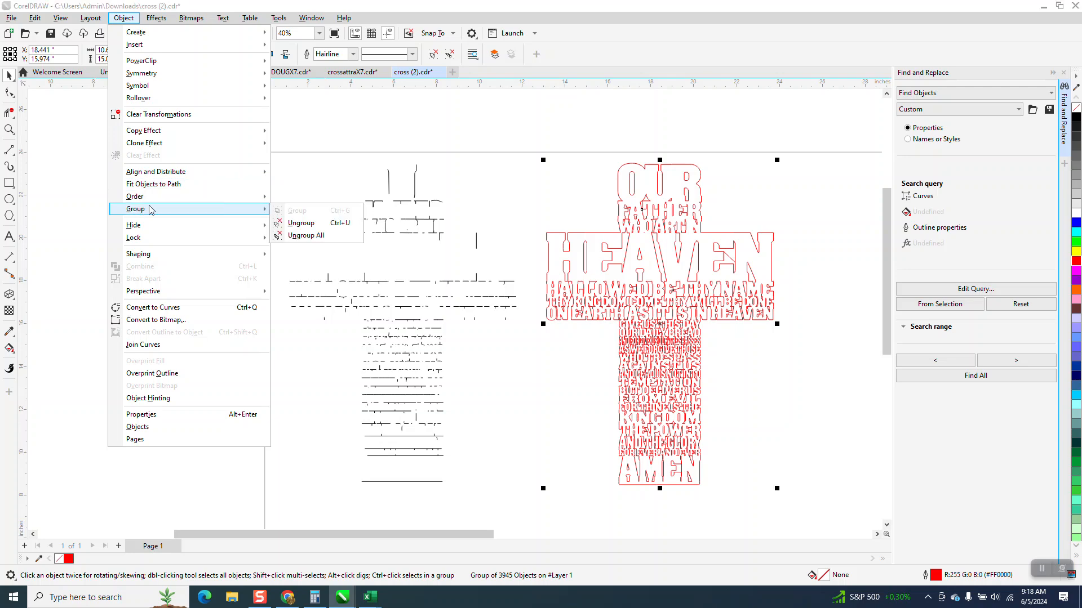
pyautogui.click(298, 235)
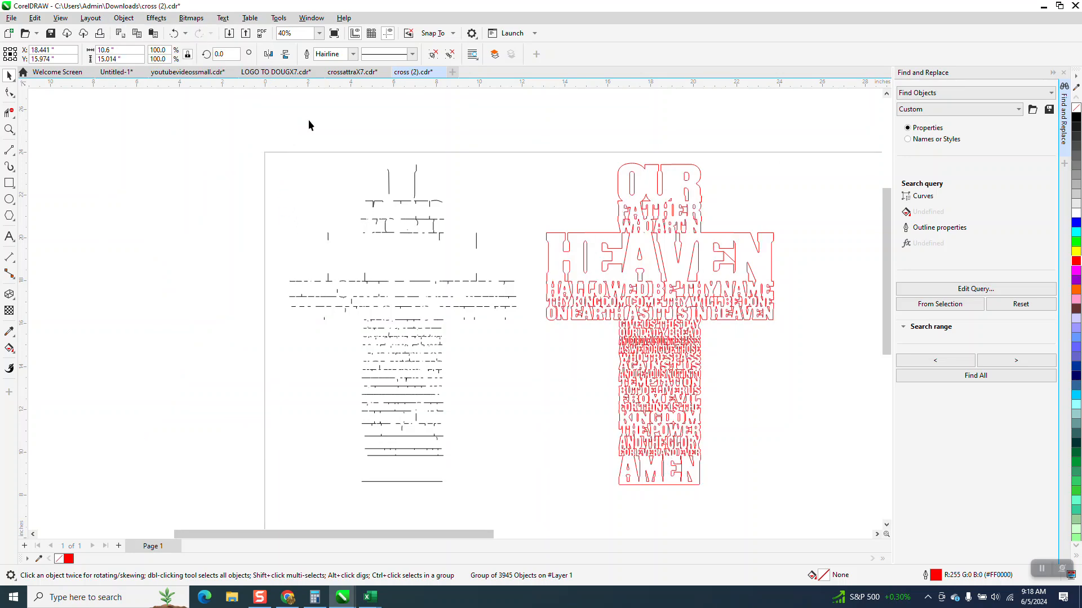
# Test whether the outer curve of the O in OUR is a separate piece by moving it away, and undo the move
pyautogui.click(9, 129)
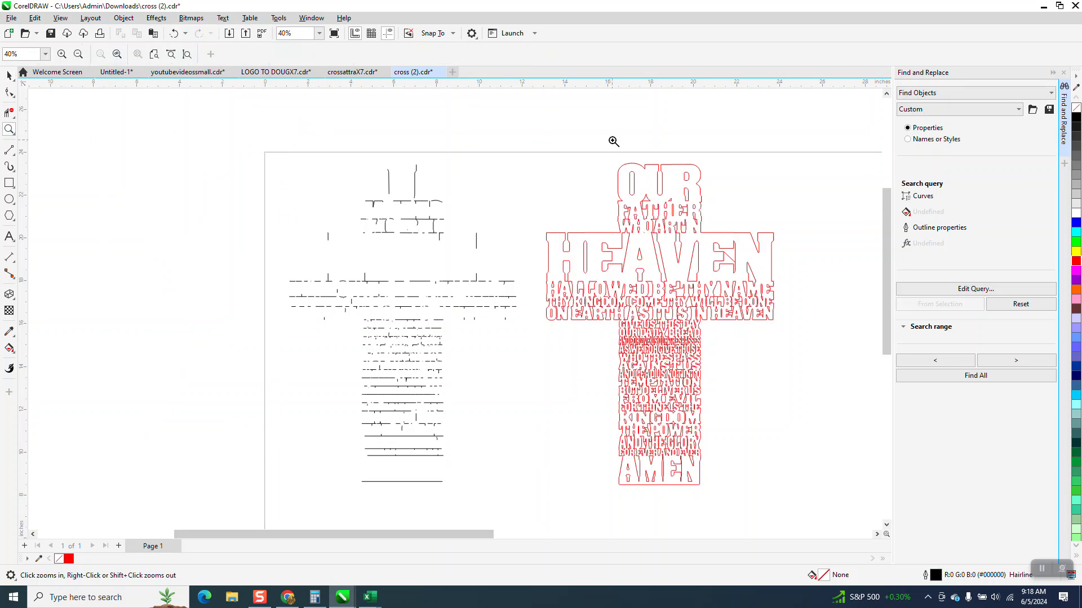
pyautogui.moveTo(615, 145); pyautogui.dragTo(848, 272)
pyautogui.click(9, 75)
pyautogui.click(151, 169)
pyautogui.moveTo(150, 169); pyautogui.dragTo(134, 125)
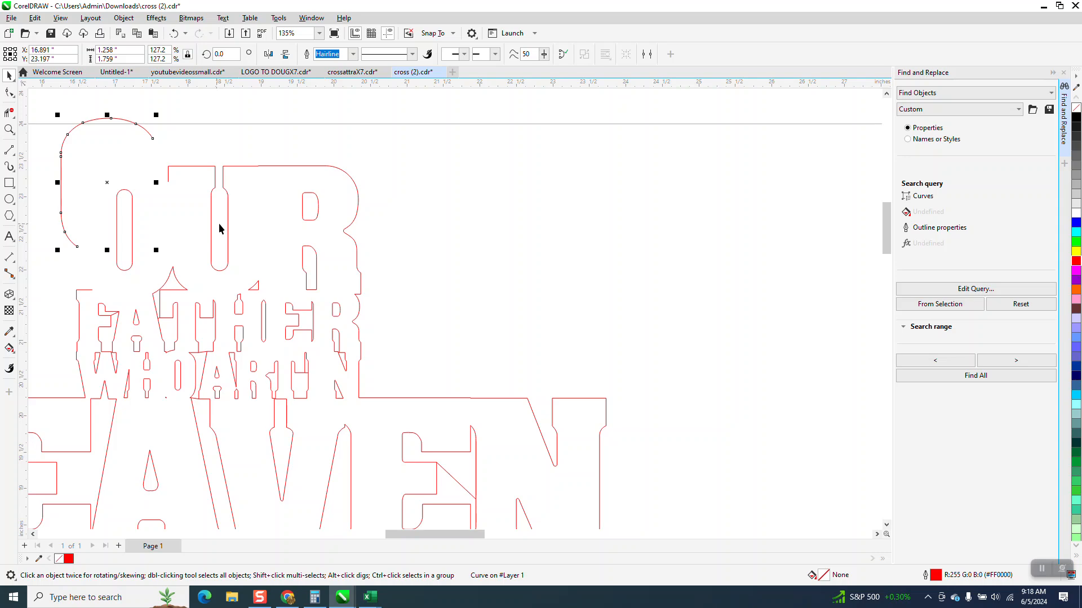
pyautogui.scroll(-1, 218, 223)
pyautogui.click(174, 33)
pyautogui.scroll(-5, 303, 142)
pyautogui.scroll(-2, 305, 144)
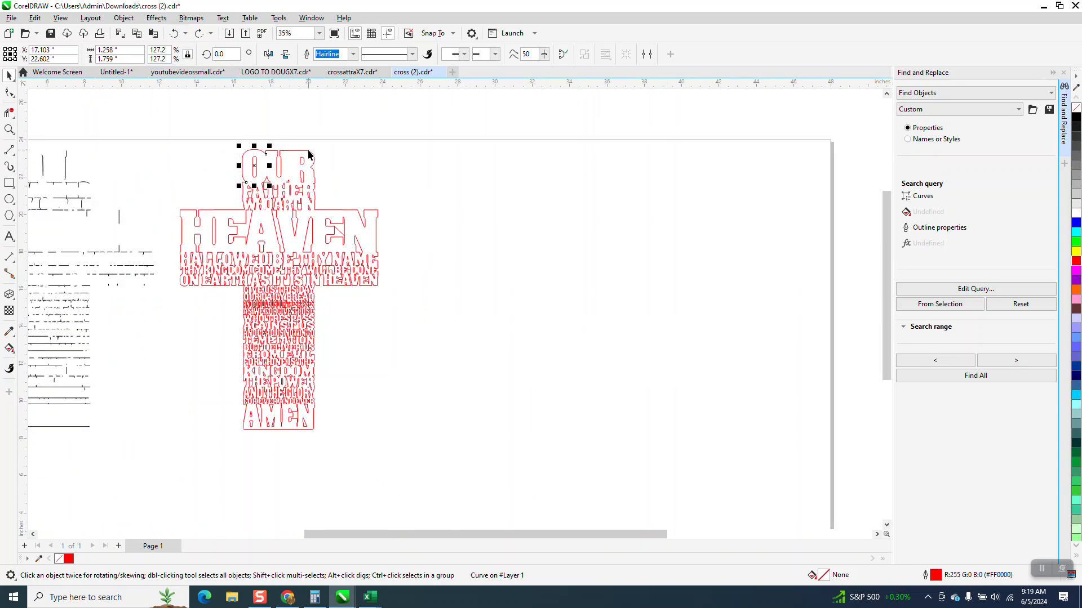
# Select all the red cross curves for node editing and apply Join Curves in Extend mode with a 0.01 inch gap tolerance
pyautogui.moveTo(150, 120); pyautogui.dragTo(451, 450)
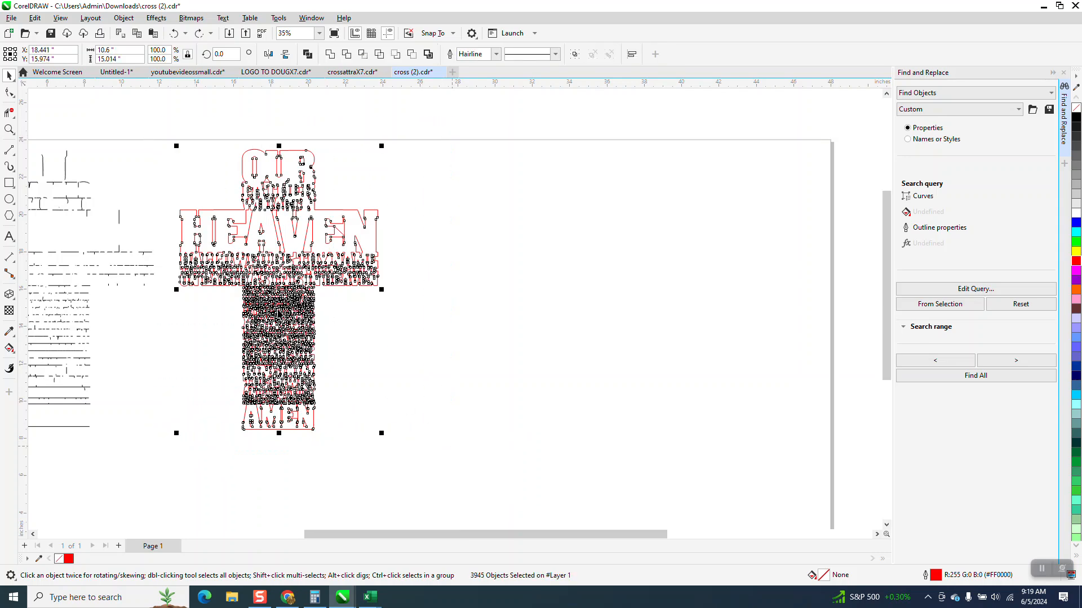
pyautogui.click(9, 93)
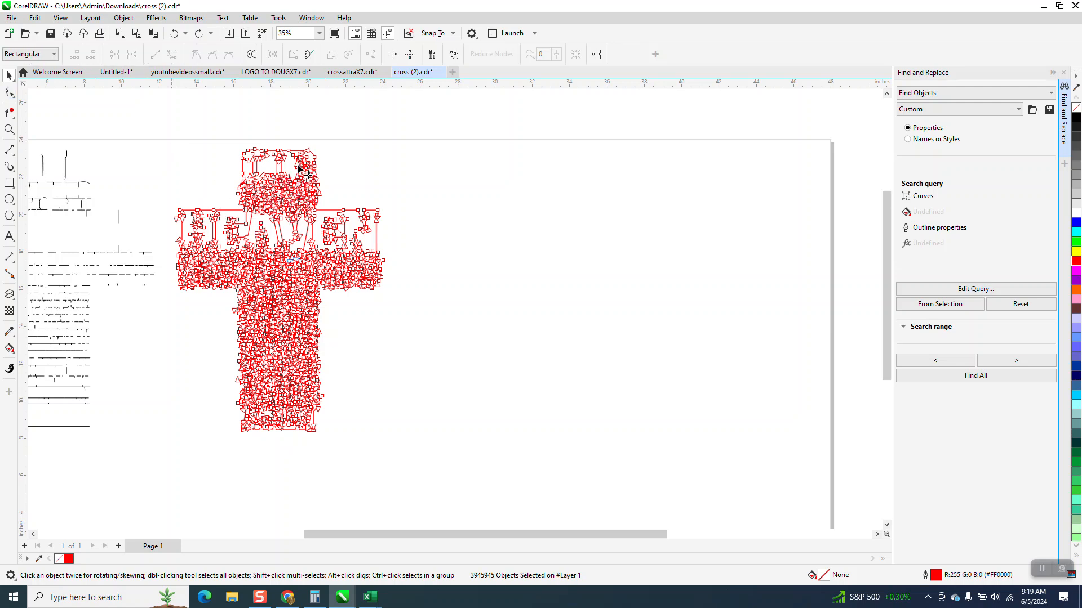
pyautogui.click(1063, 72)
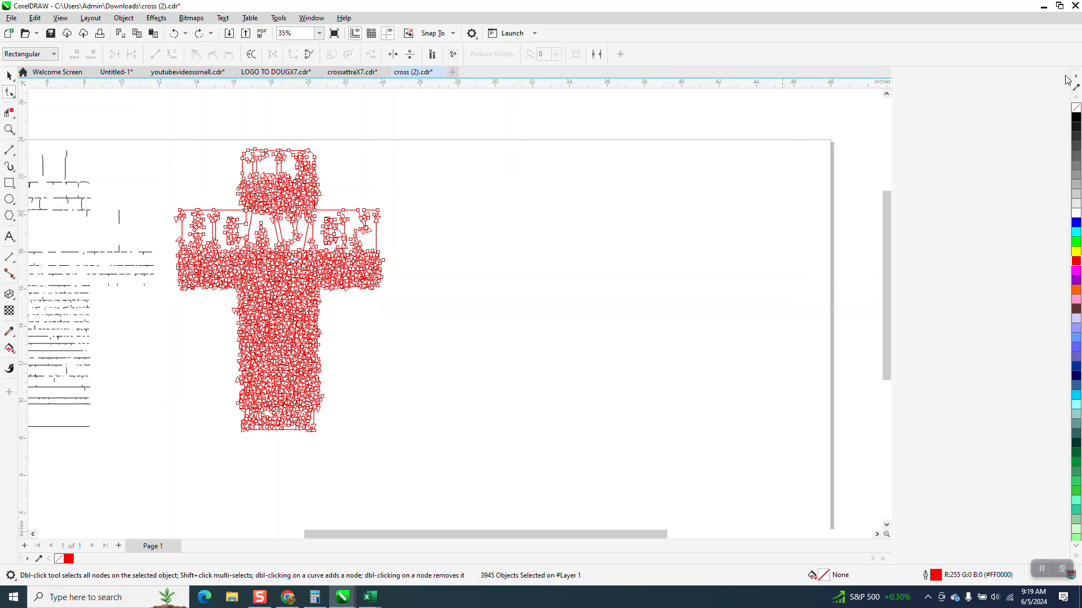
pyautogui.click(312, 18)
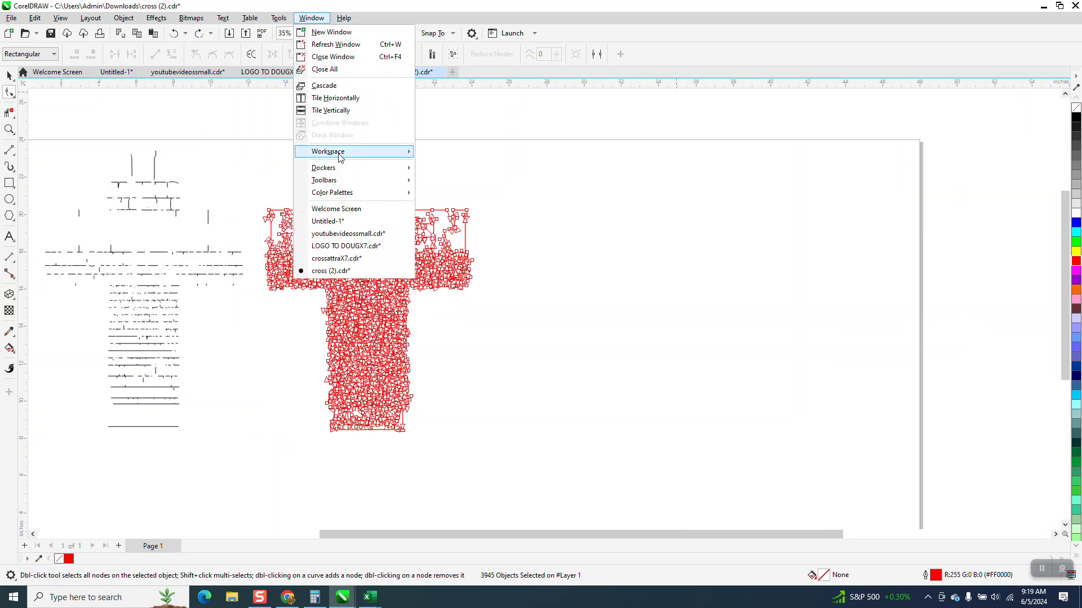
pyautogui.moveTo(340, 176)
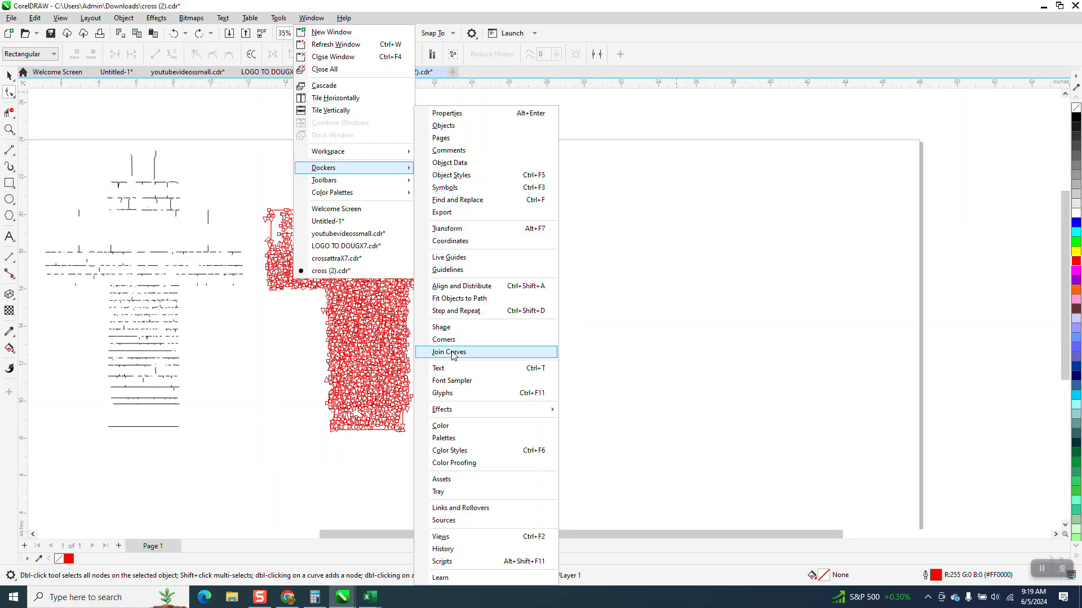
pyautogui.click(450, 352)
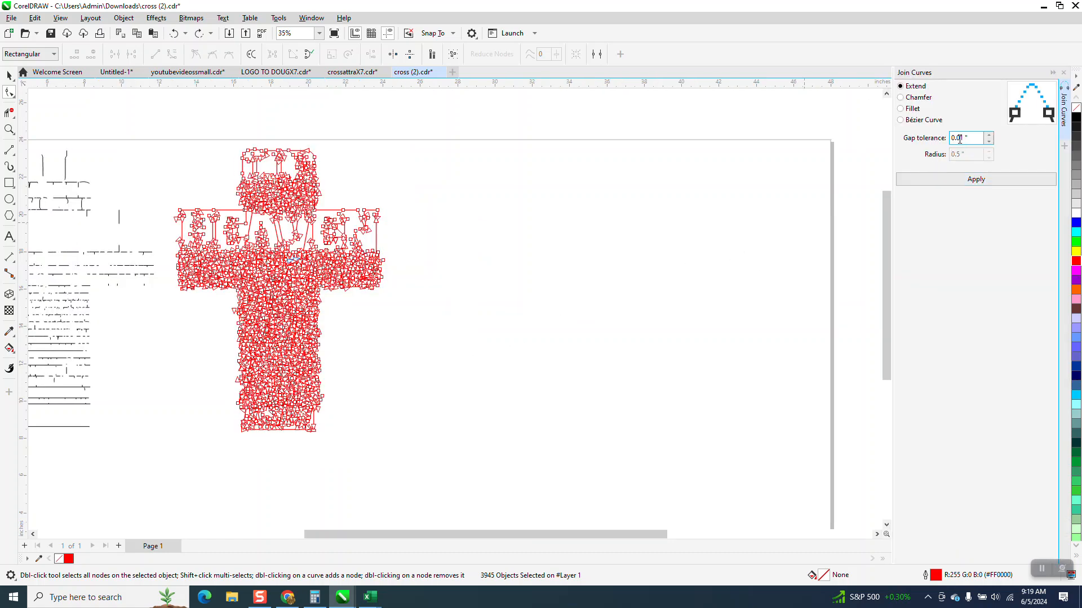
pyautogui.click(970, 180)
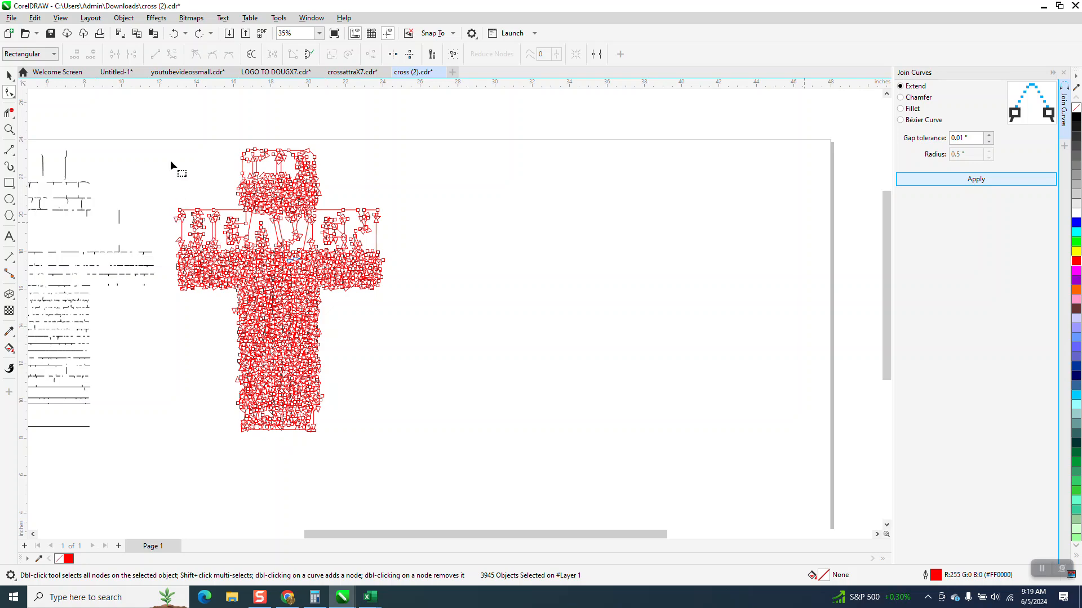
# Select all nodes of the red cross curves and join them in Extend mode with a 0.01 inch gap tolerance
pyautogui.moveTo(409, 424); pyautogui.dragTo(160, 132)
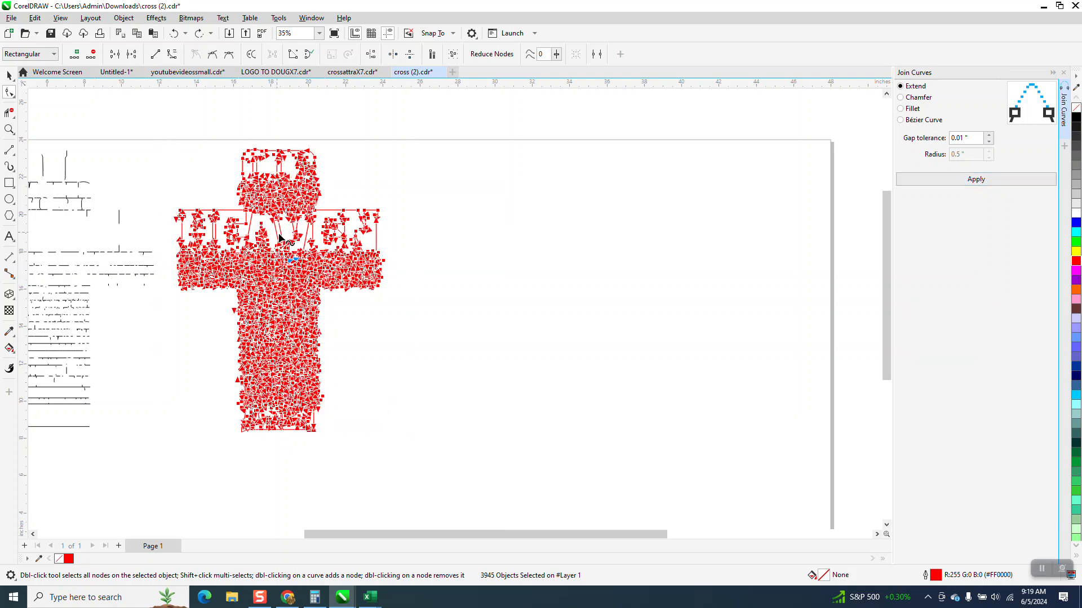
pyautogui.click(977, 180)
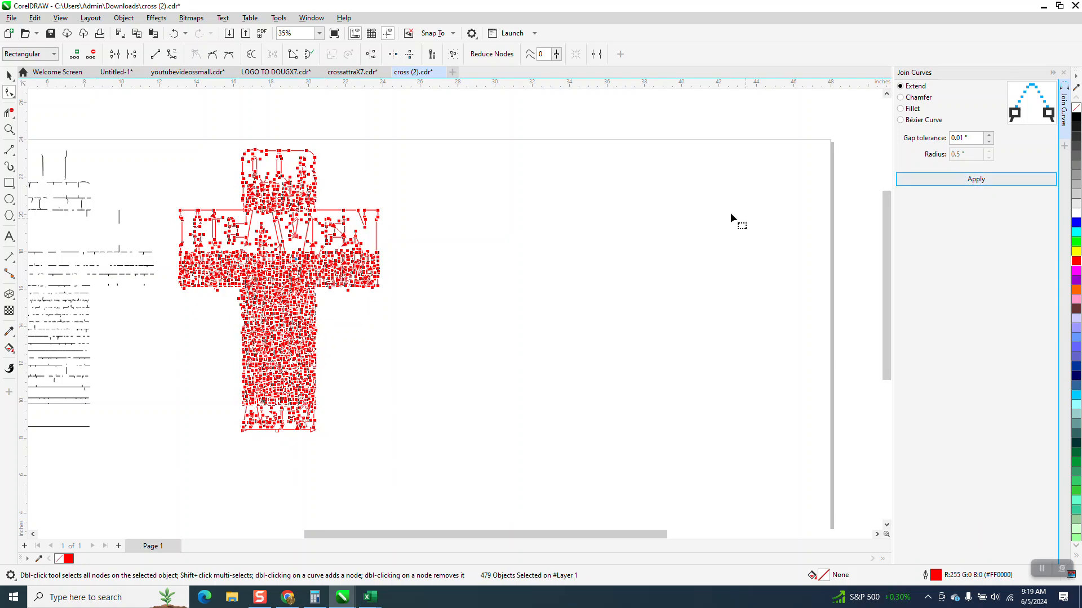
# Test whether the outer outline of the cross around OUR is one joined curve by moving it aside, and undo the move
pyautogui.click(9, 129)
pyautogui.moveTo(232, 135); pyautogui.dragTo(430, 245)
pyautogui.click(10, 76)
pyautogui.click(128, 148)
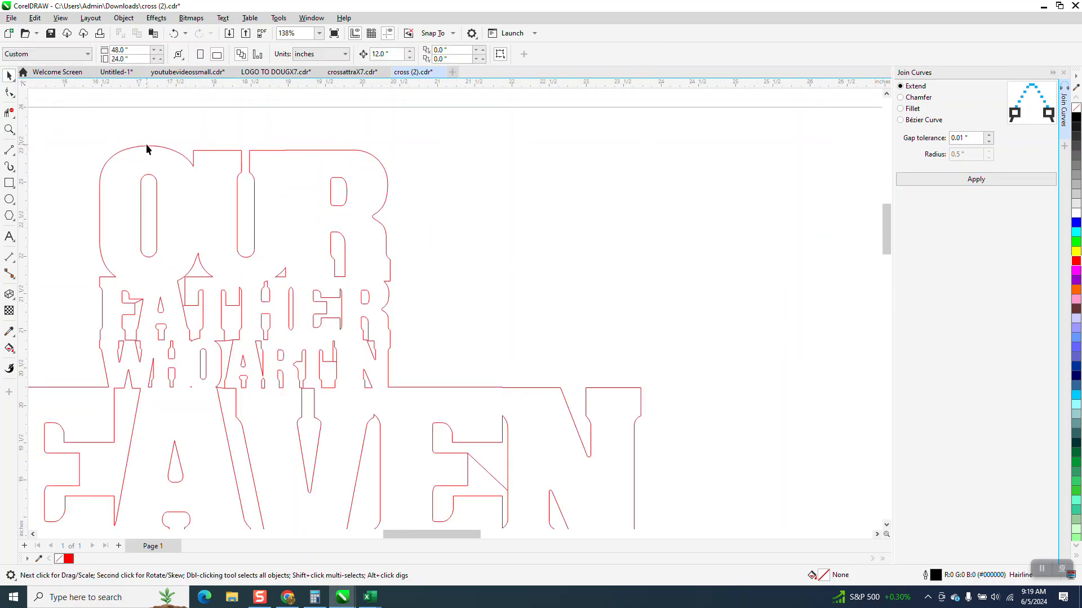
pyautogui.moveTo(377, 162); pyautogui.dragTo(488, 149)
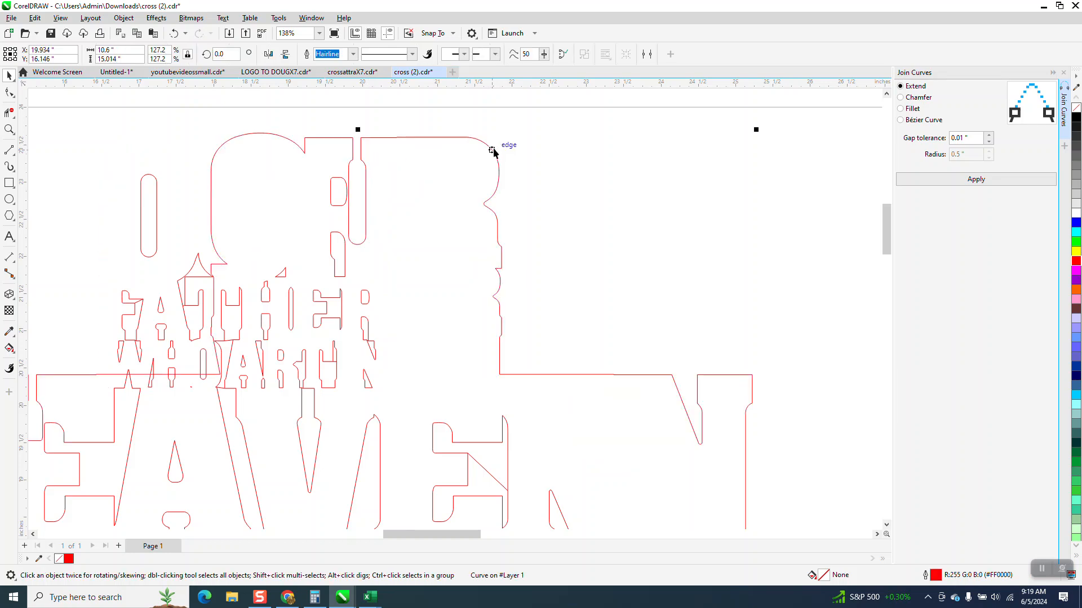
pyautogui.click(345, 264)
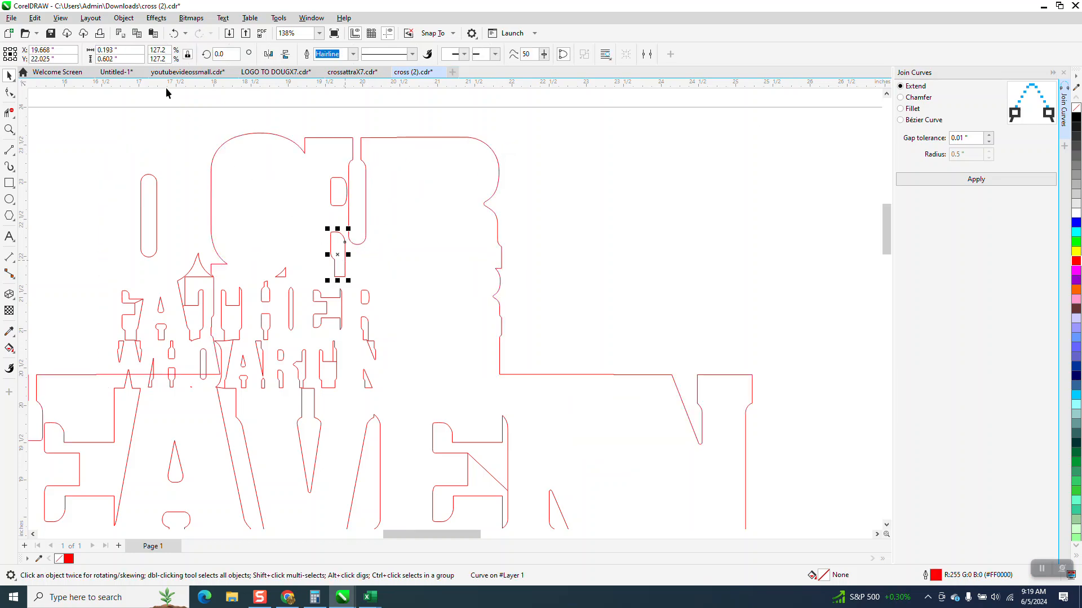
pyautogui.click(171, 35)
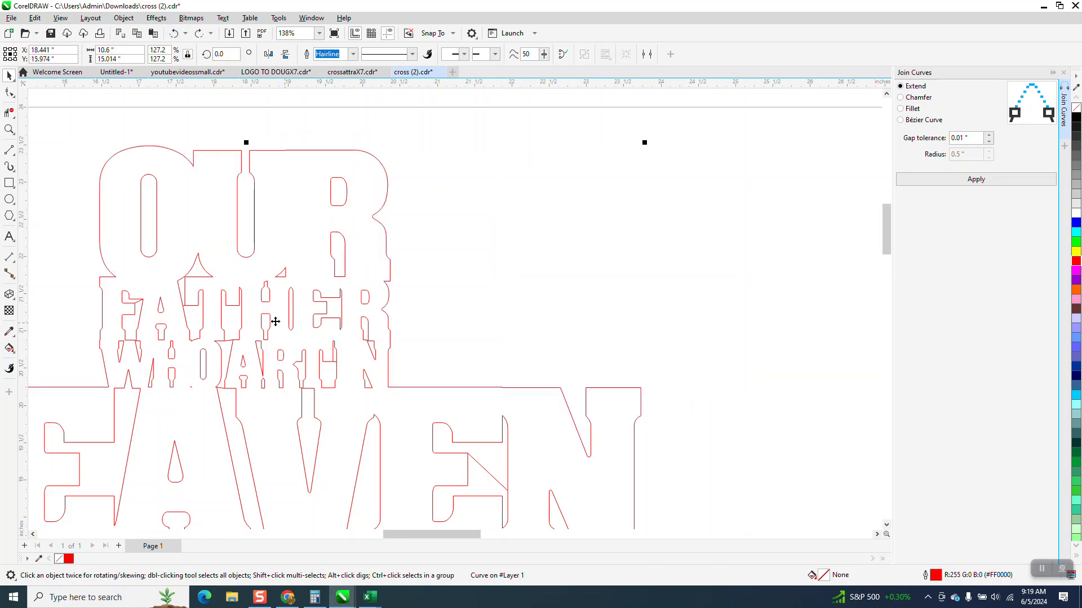
# Examine the joined red lettering up close for wrong connecting lines, especially in the ON EARTH AS IT IS row
pyautogui.scroll(-3, 281, 254)
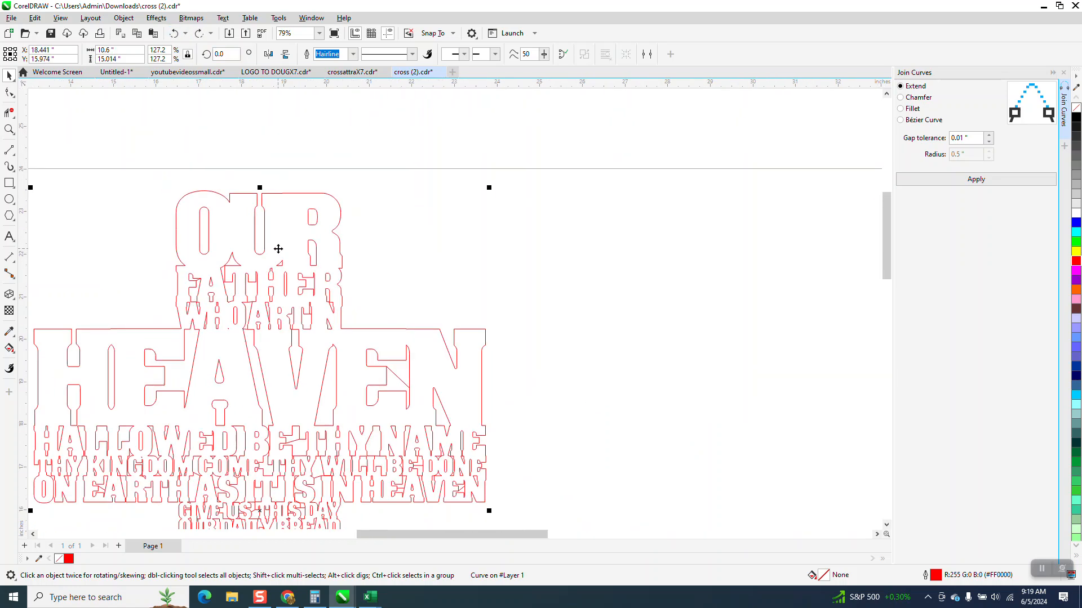
pyautogui.scroll(-1, 278, 249)
pyautogui.click(9, 130)
pyautogui.moveTo(106, 395); pyautogui.dragTo(198, 457)
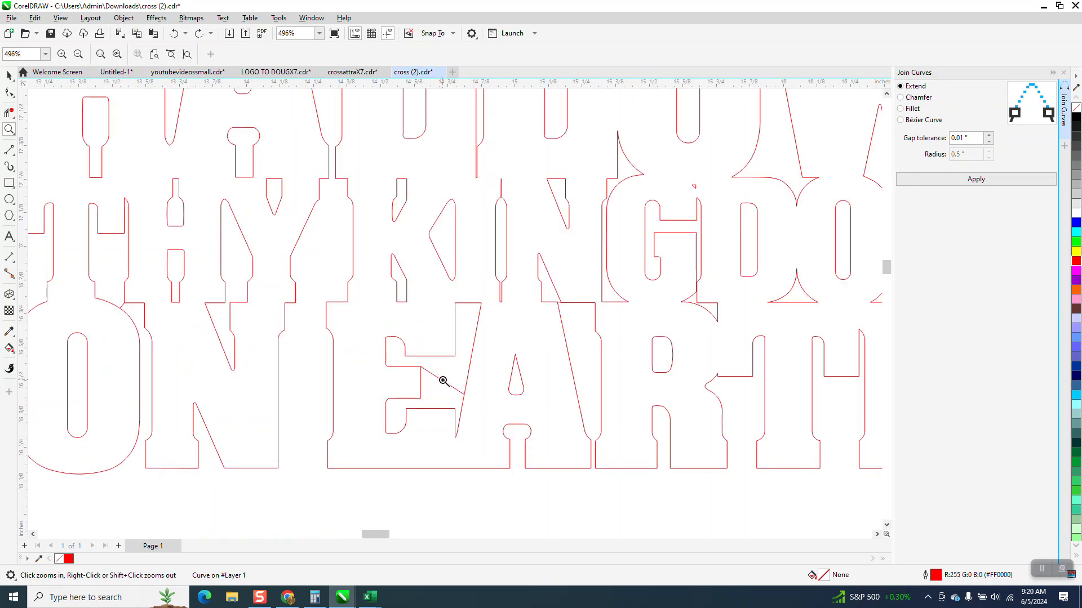
pyautogui.scroll(-1, 366, 372)
pyautogui.scroll(-4, 347, 376)
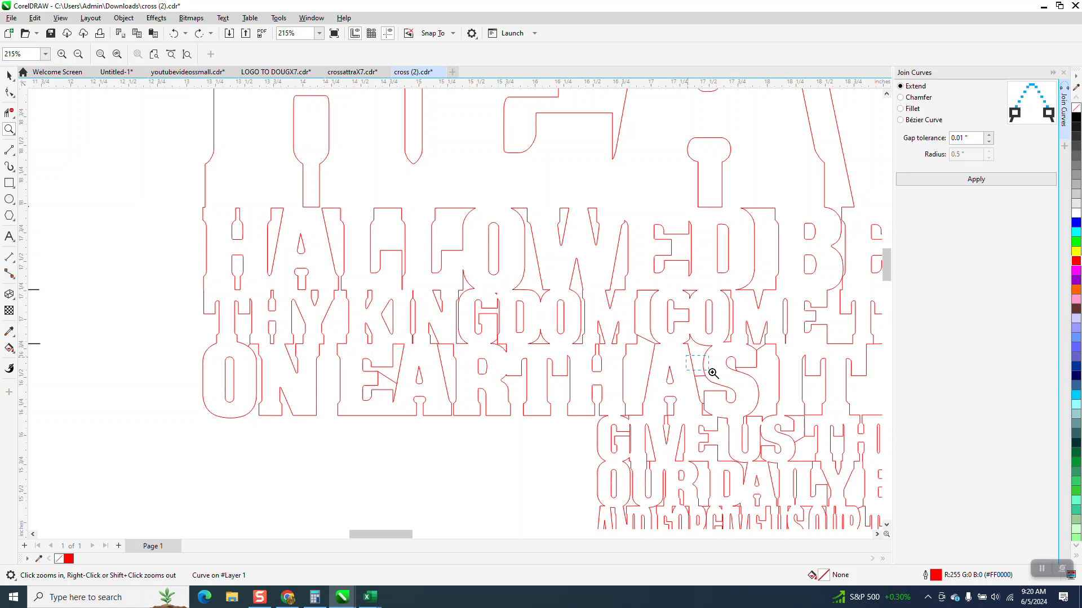
pyautogui.moveTo(697, 364); pyautogui.dragTo(761, 403)
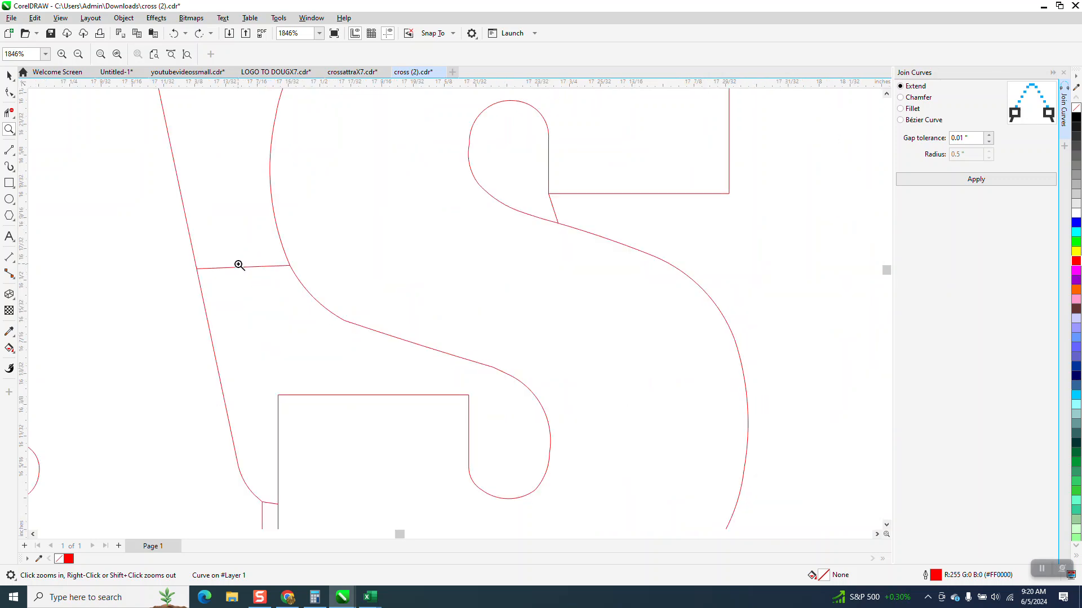
pyautogui.scroll(-3, 224, 277)
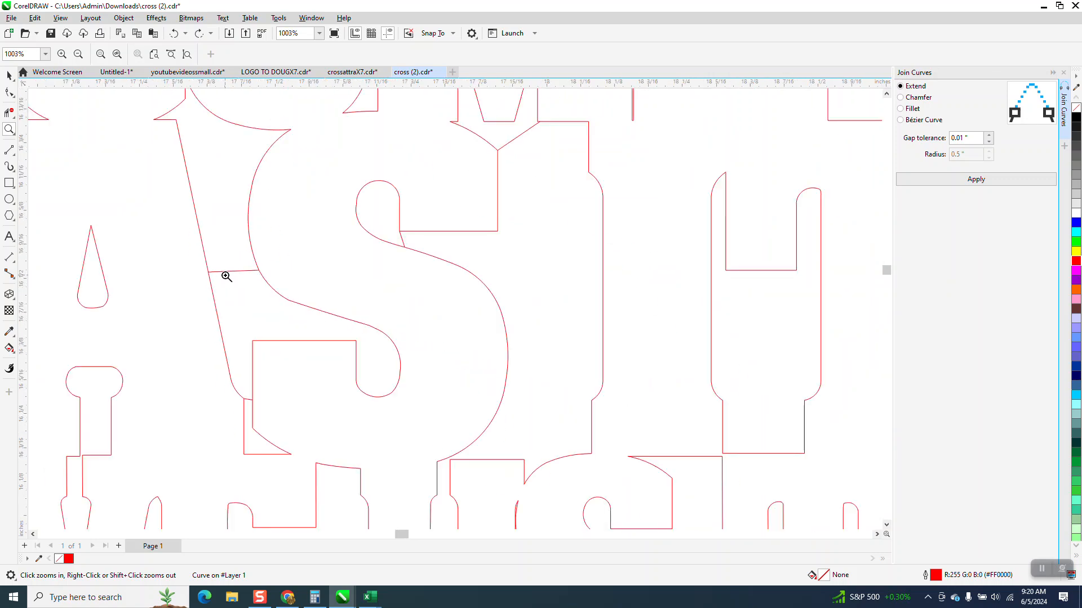
pyautogui.scroll(-1, 226, 277)
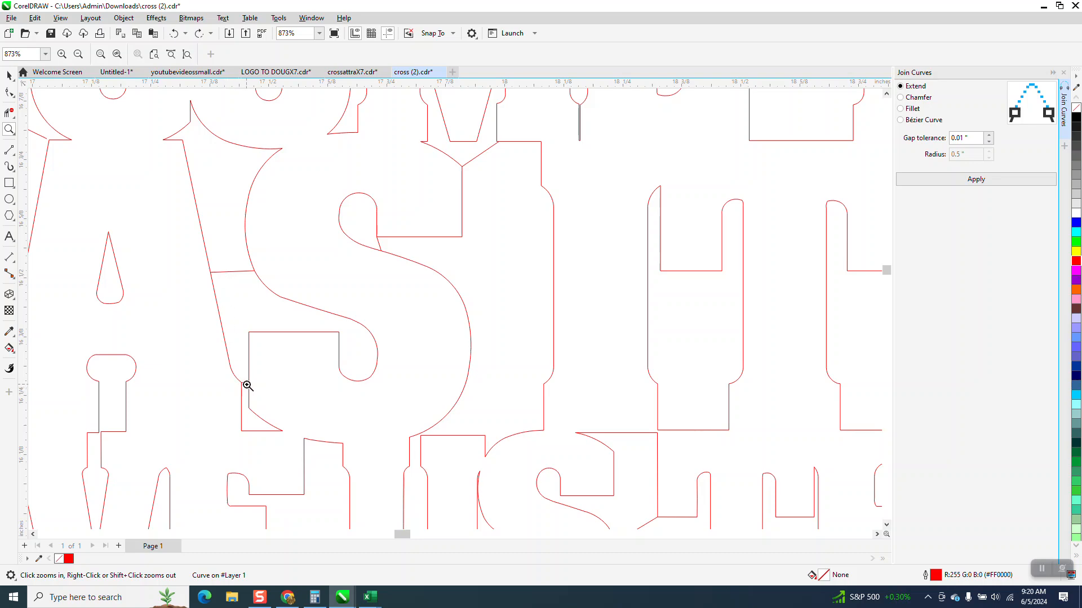
pyautogui.scroll(-10, 246, 385)
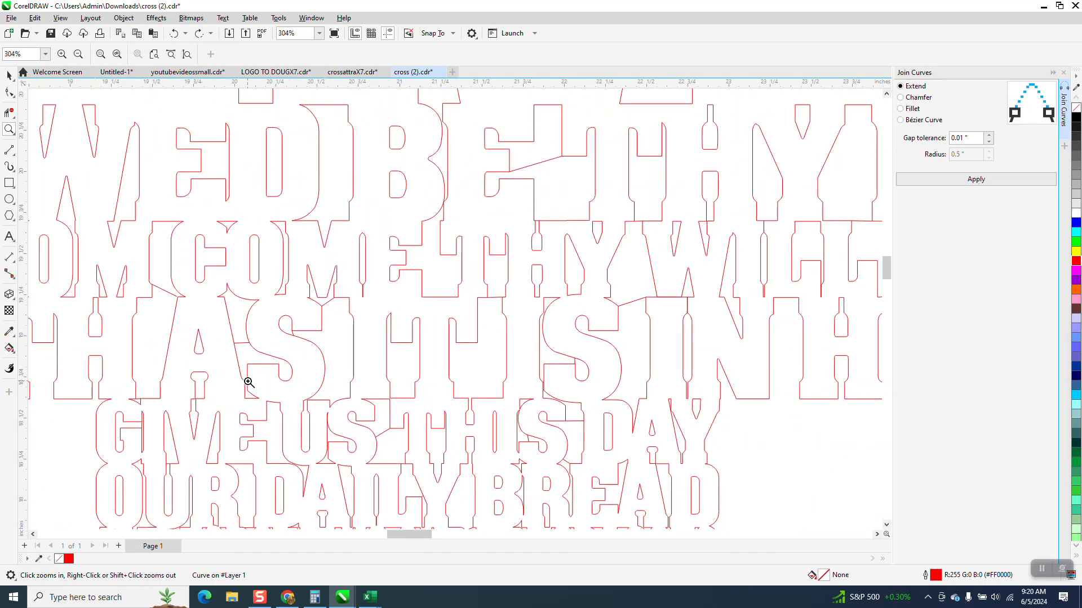
pyautogui.scroll(-10, 248, 377)
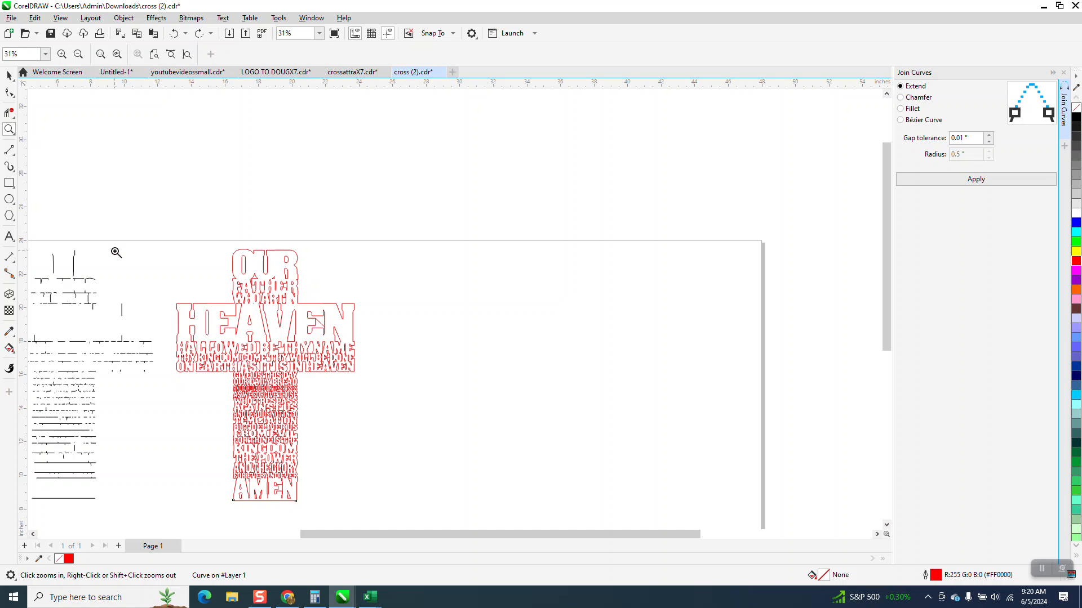
pyautogui.click(10, 75)
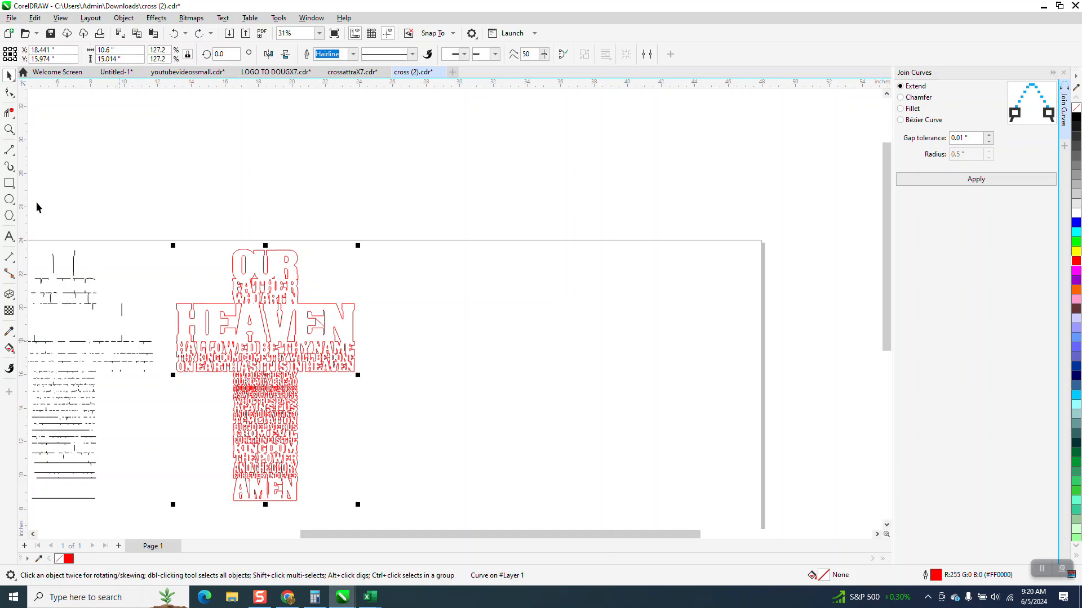
pyautogui.click(10, 130)
pyautogui.moveTo(245, 343); pyautogui.dragTo(307, 386)
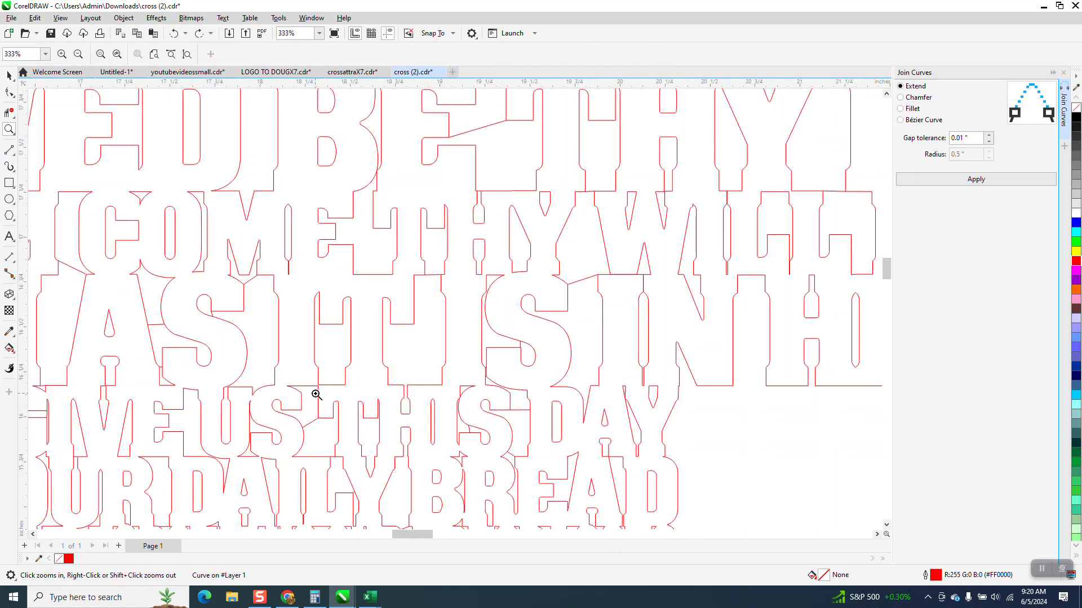
pyautogui.moveTo(133, 338); pyautogui.dragTo(266, 416)
pyautogui.scroll(-5, 321, 338)
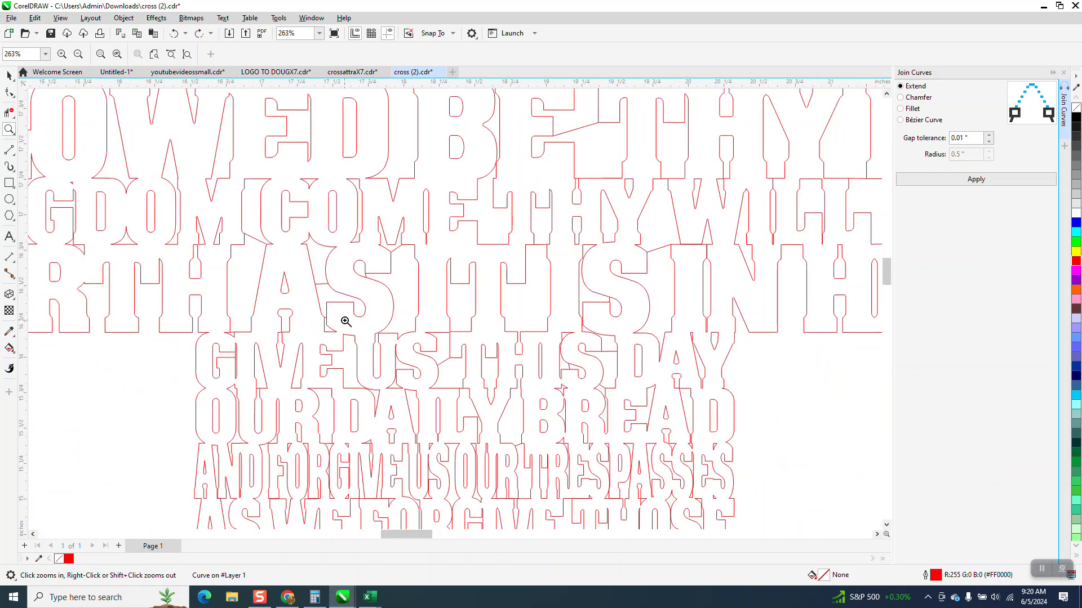
pyautogui.scroll(-3, 345, 322)
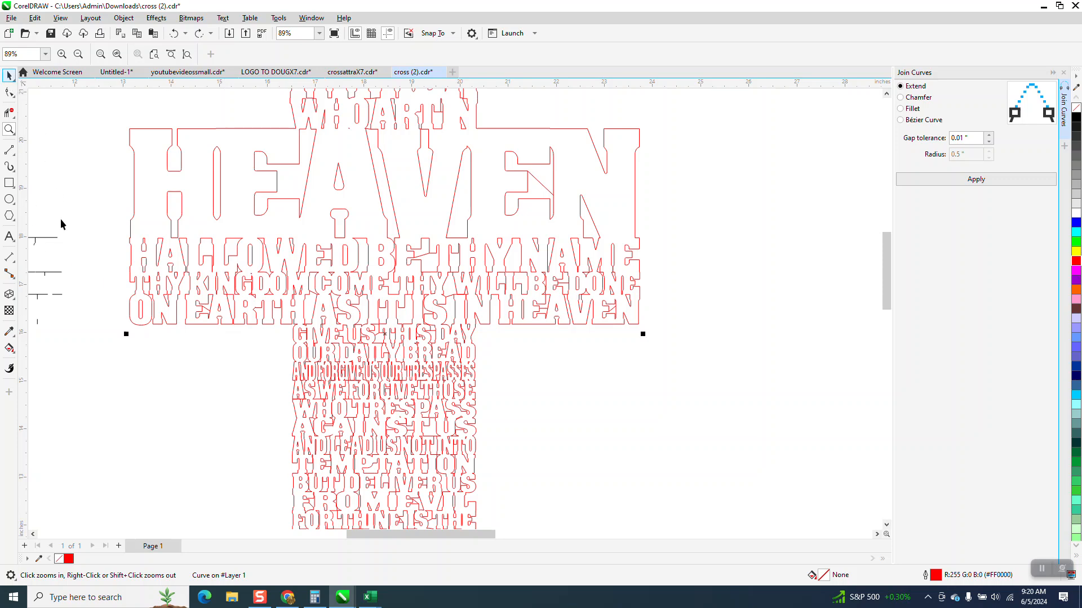
# Move the group of black line segments 12 inches right onto the red cross and check how they meet the S of AS
pyautogui.click(53, 238)
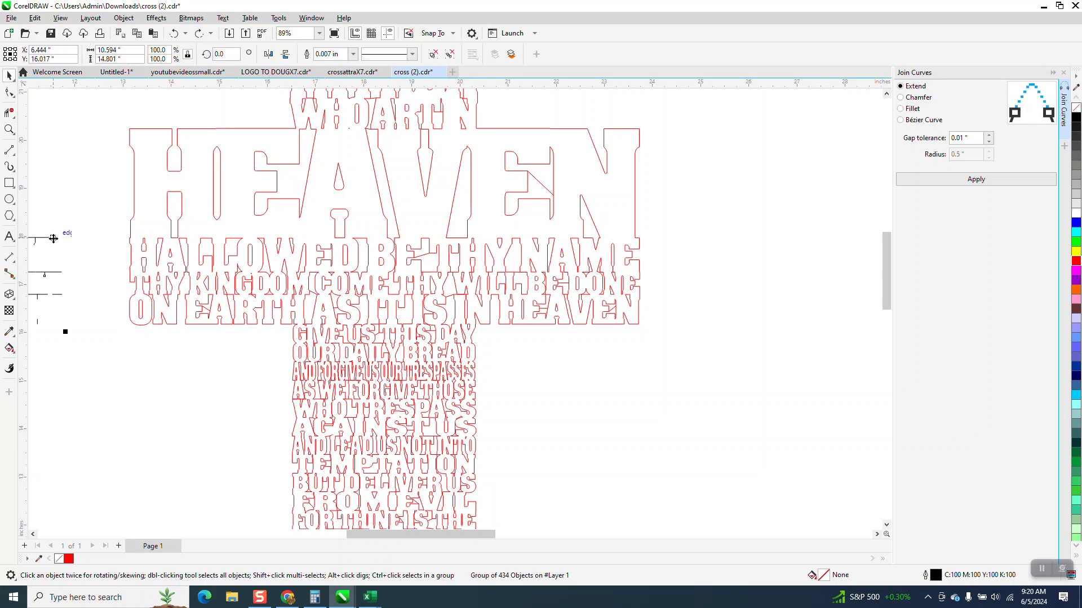
pyautogui.press('Right')
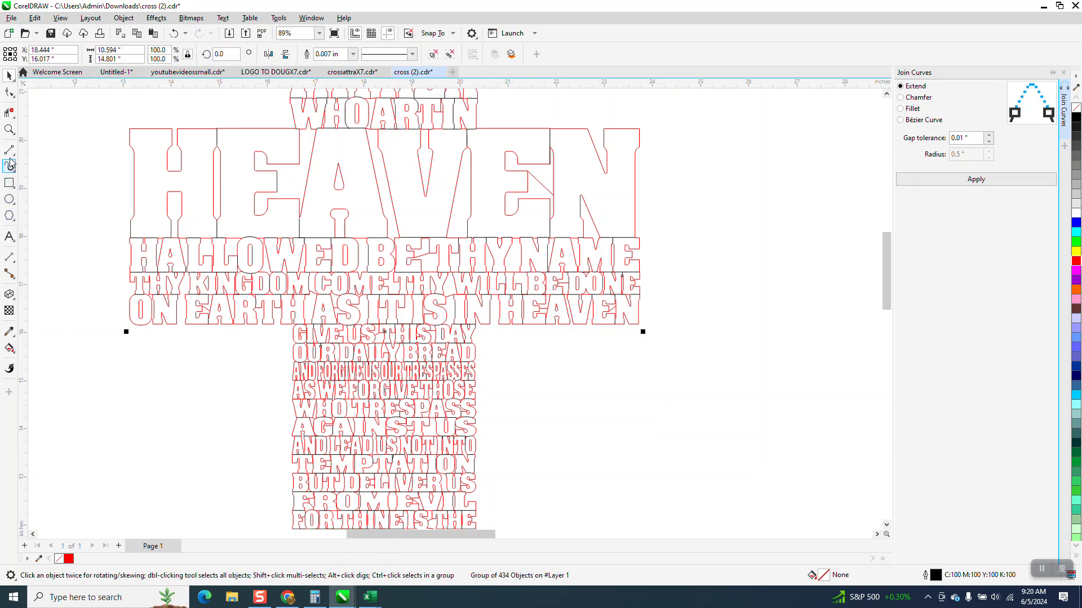
pyautogui.click(9, 129)
pyautogui.moveTo(333, 297); pyautogui.dragTo(372, 340)
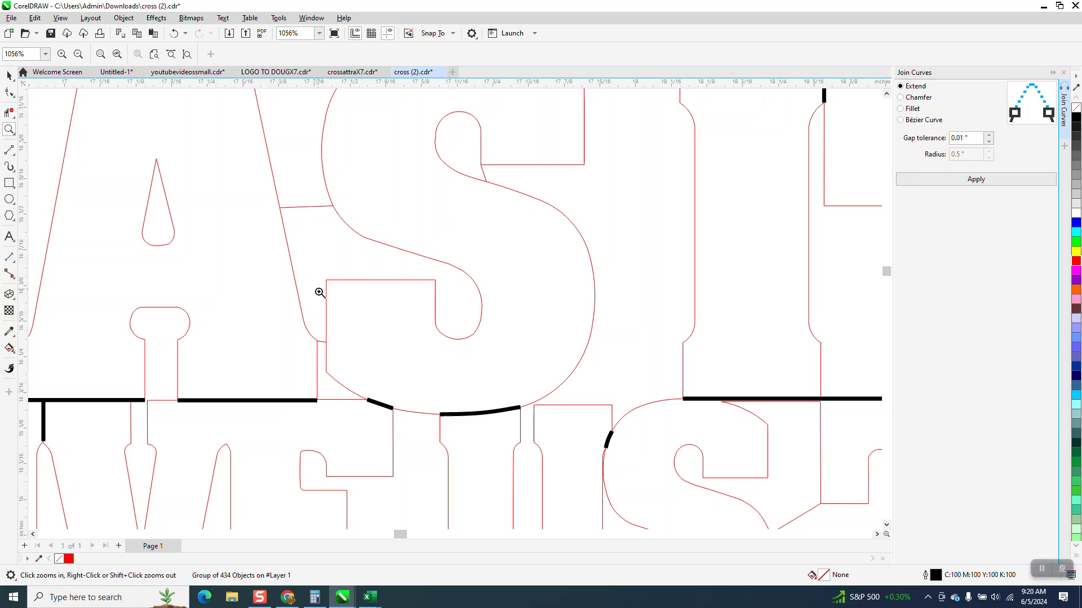
pyautogui.scroll(-1, 309, 326)
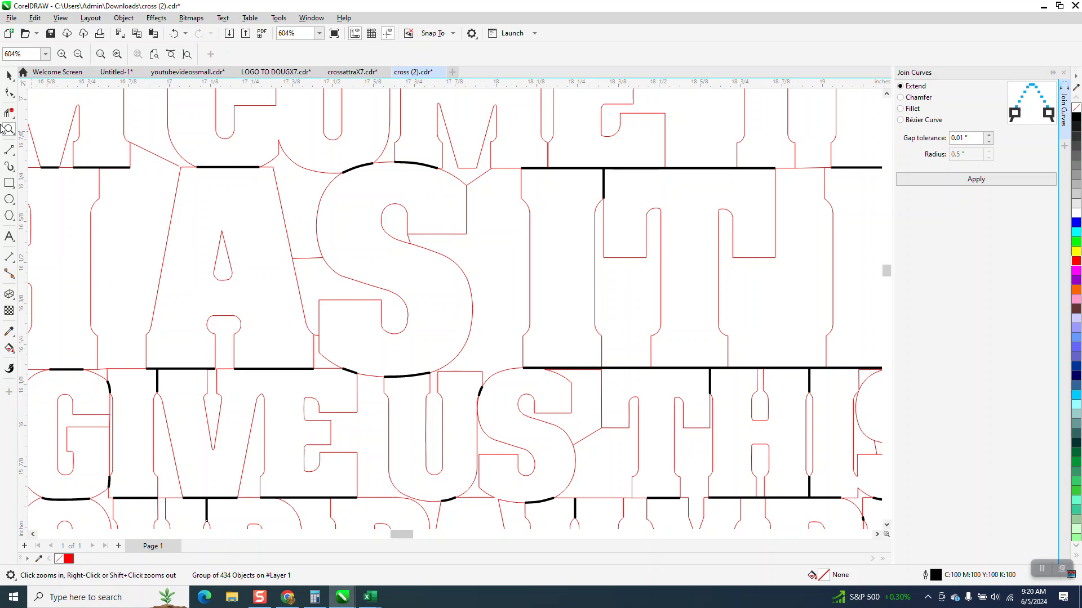
pyautogui.moveTo(396, 160); pyautogui.dragTo(474, 195)
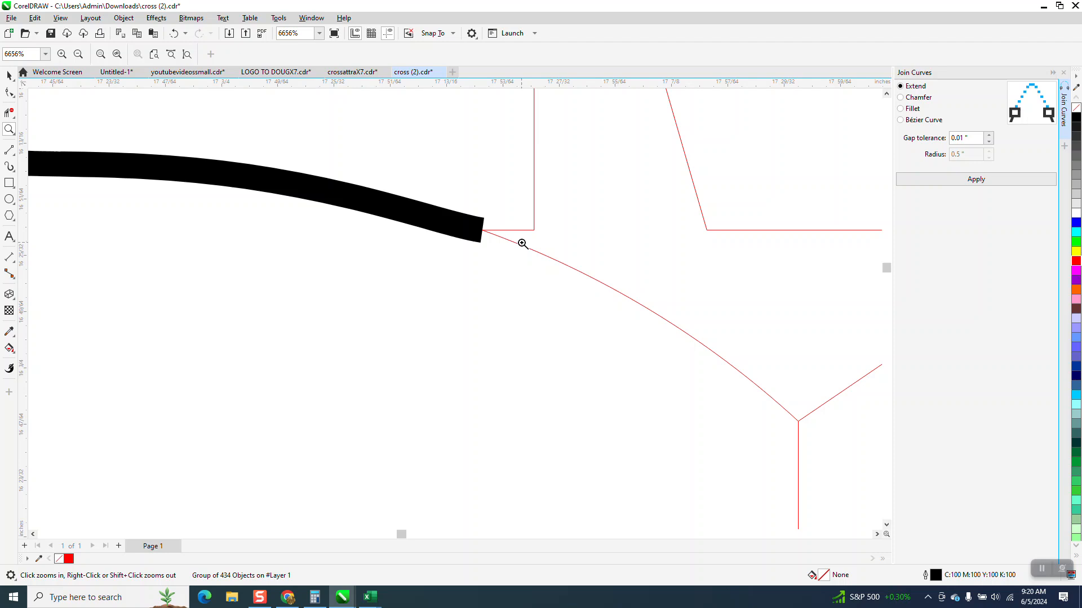
pyautogui.scroll(-5, 483, 236)
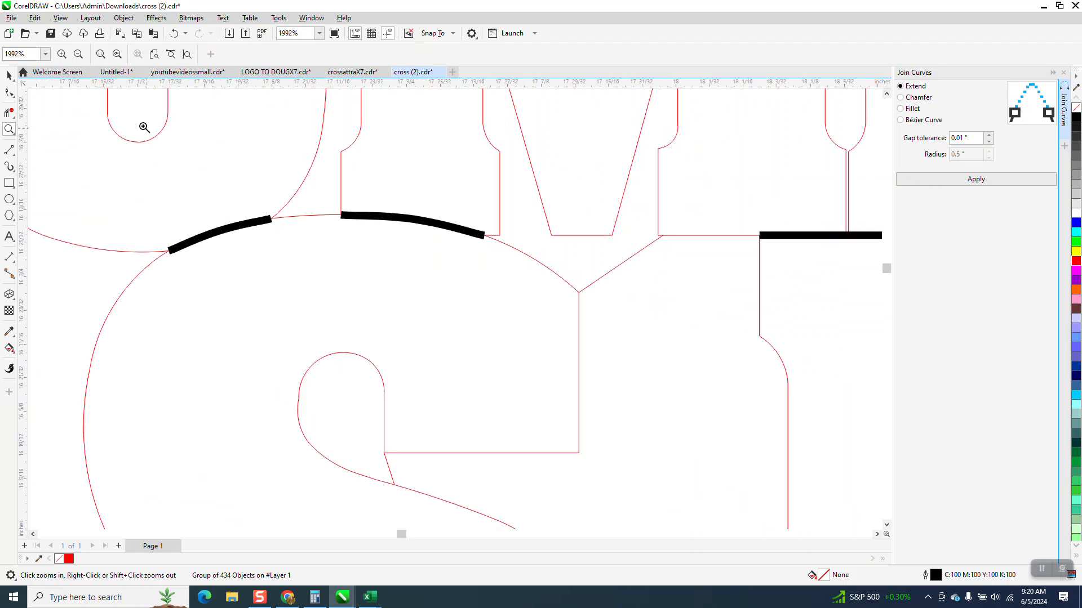
# Try a Hairline outline on the black segment group, and set its width back to 0.007 in
pyautogui.click(9, 76)
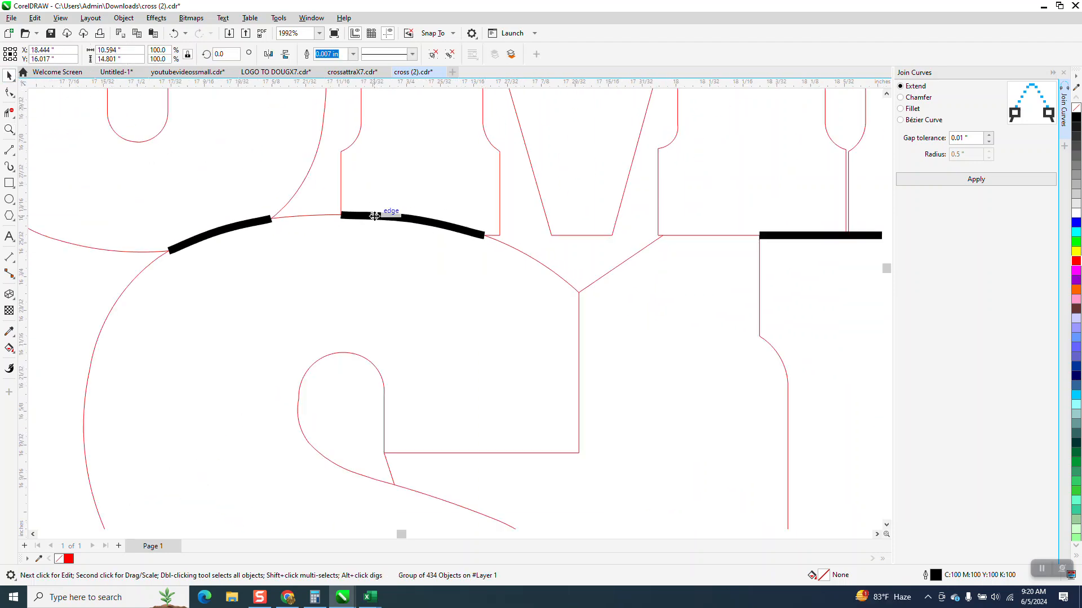
pyautogui.click(353, 54)
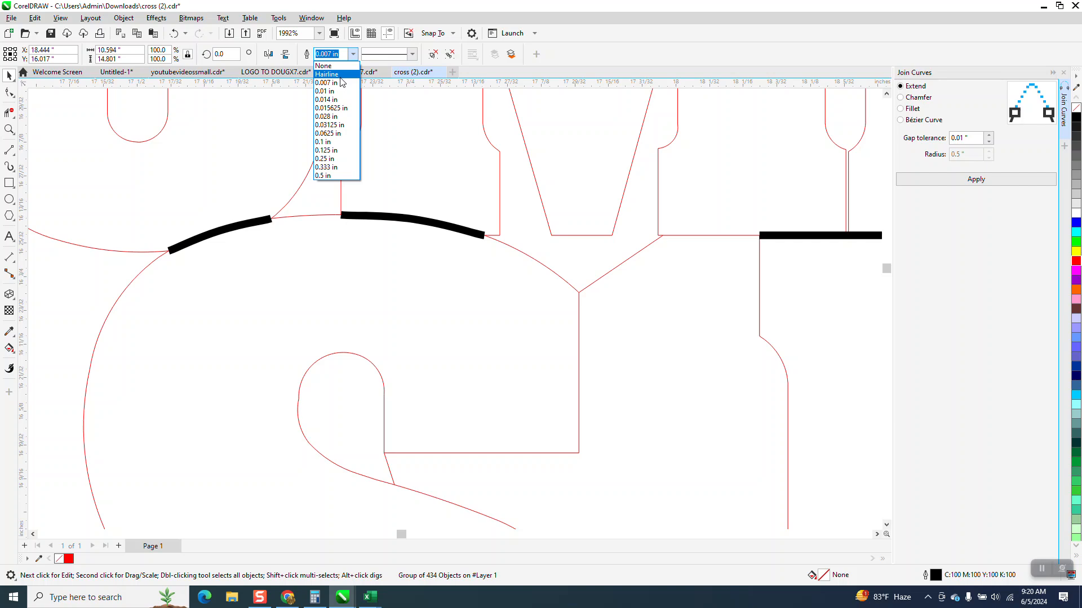
pyautogui.click(340, 81)
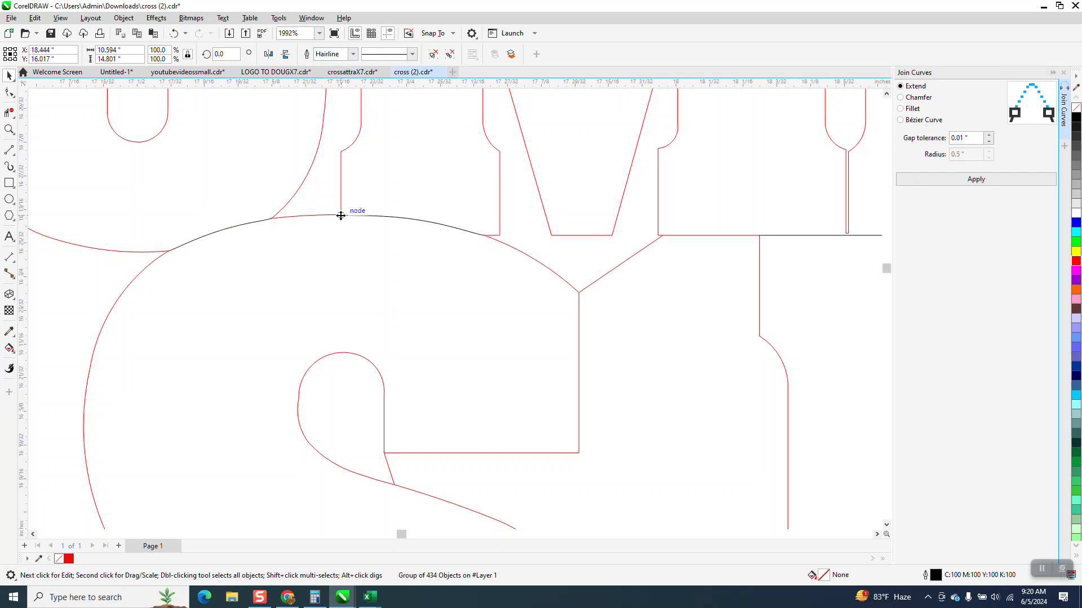
pyautogui.click(353, 53)
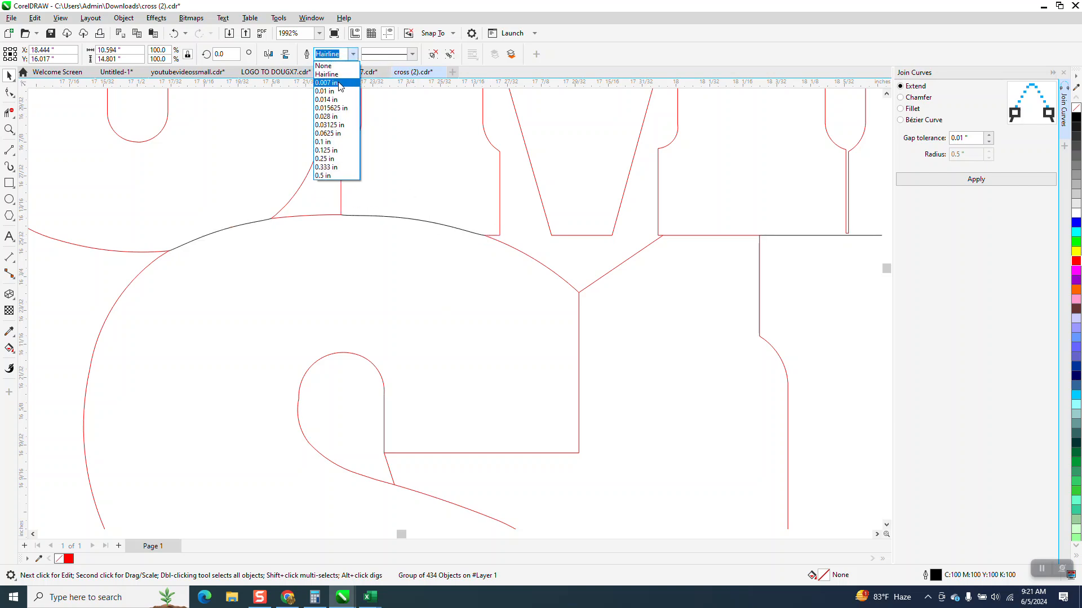
pyautogui.click(338, 86)
pyautogui.scroll(-8, 360, 259)
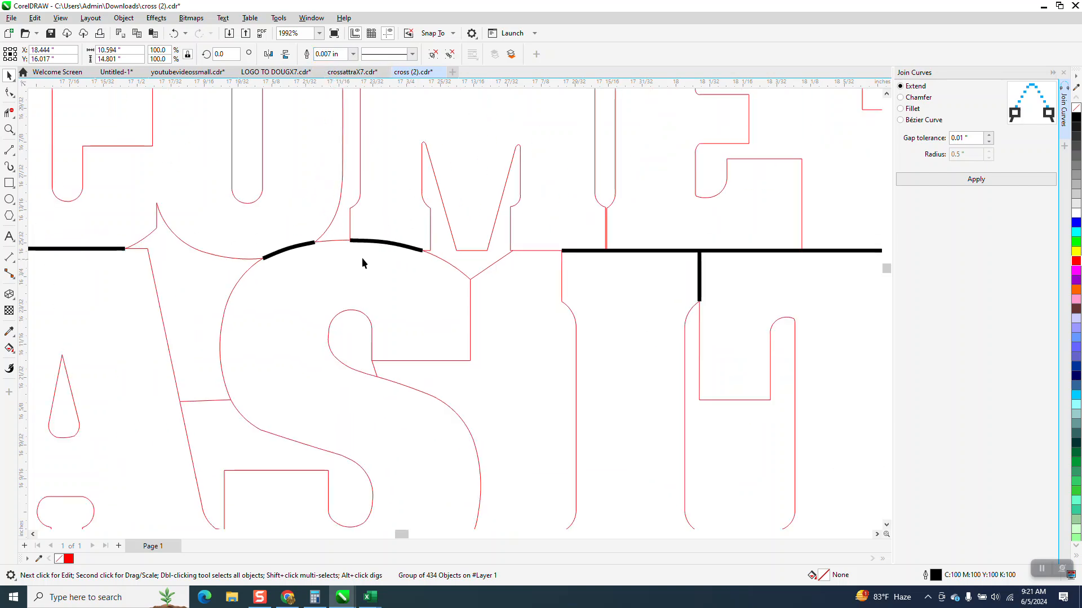
pyautogui.scroll(-6, 358, 262)
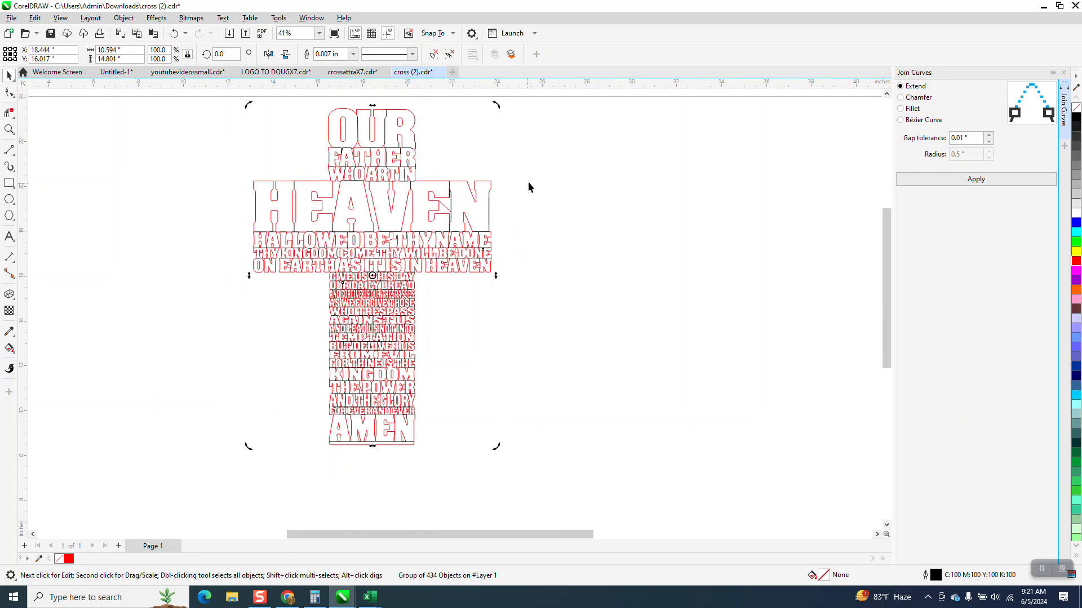
# Close the Join Curves docker and inspect the diagonal connecting line at the second E of HEAVEN
pyautogui.click(1062, 73)
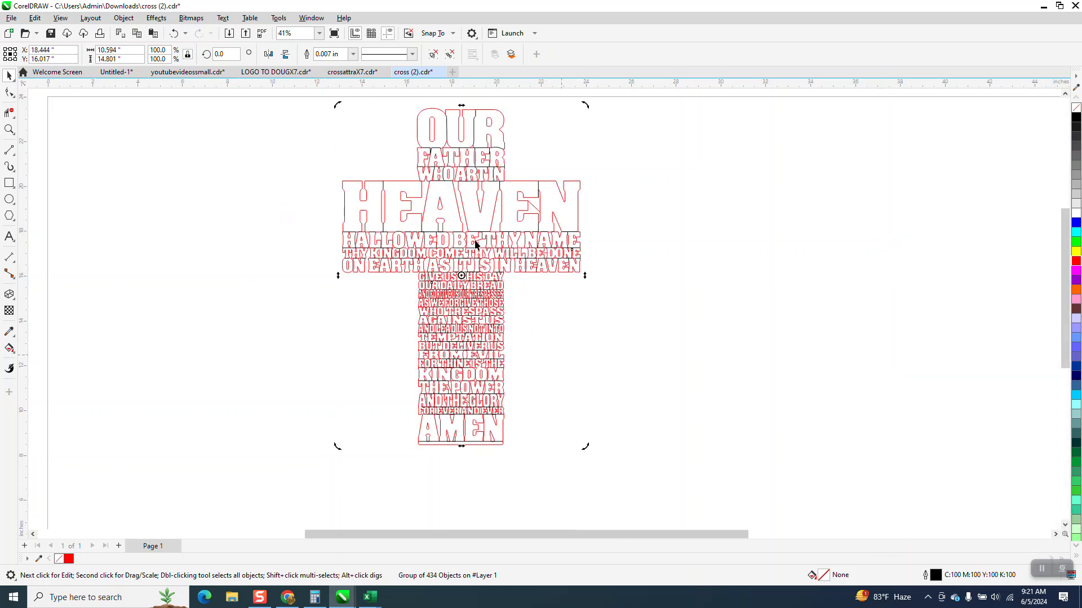
pyautogui.click(9, 129)
pyautogui.moveTo(520, 195); pyautogui.dragTo(570, 234)
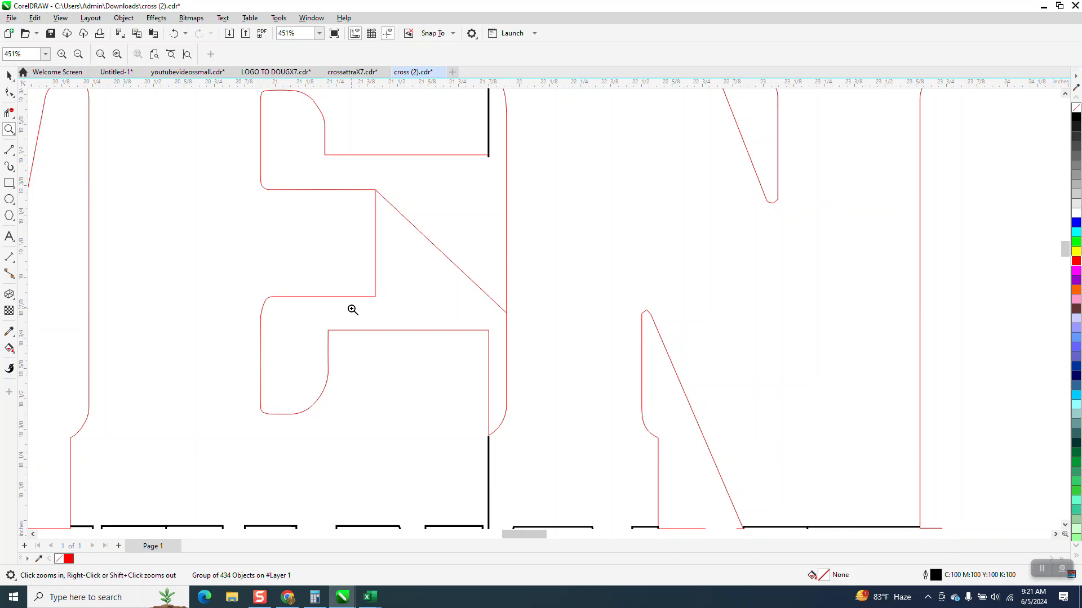
pyautogui.scroll(-1, 483, 276)
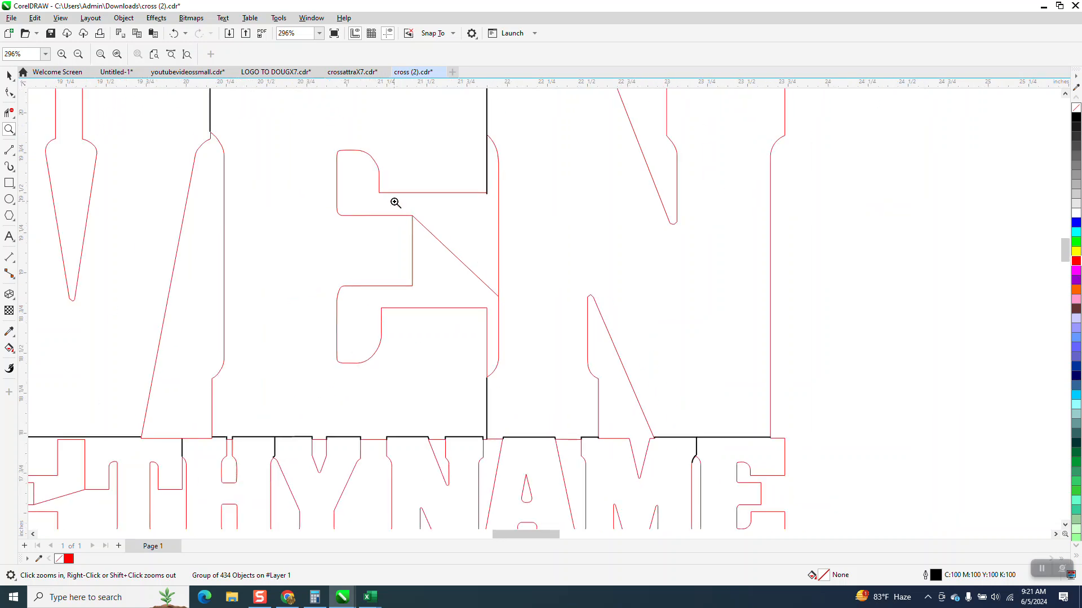